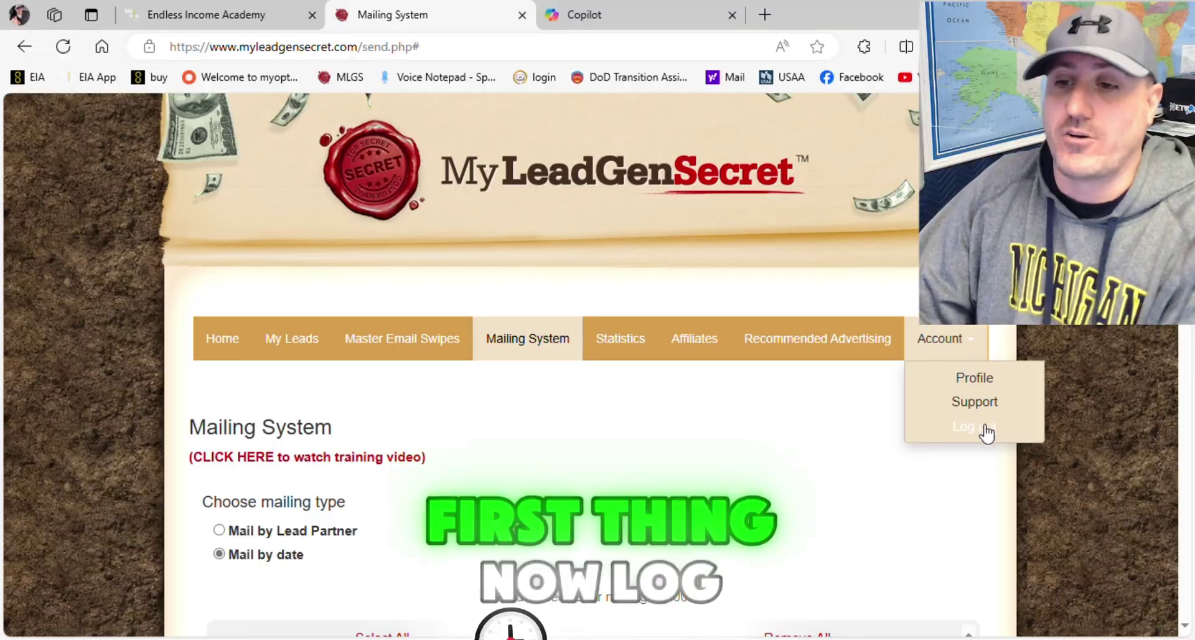
Log out, sign back in with the saved login, and open the Mailing System page
{"action": "left_click", "coordinate": [986, 428]}
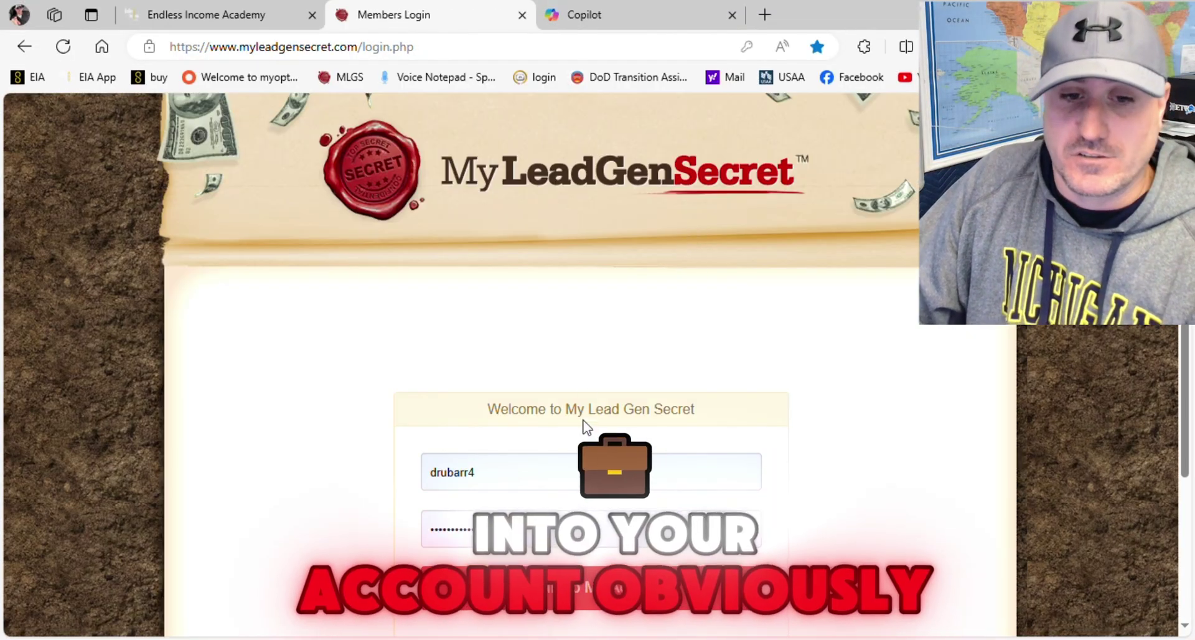
{"action": "left_click", "coordinate": [547, 474]}
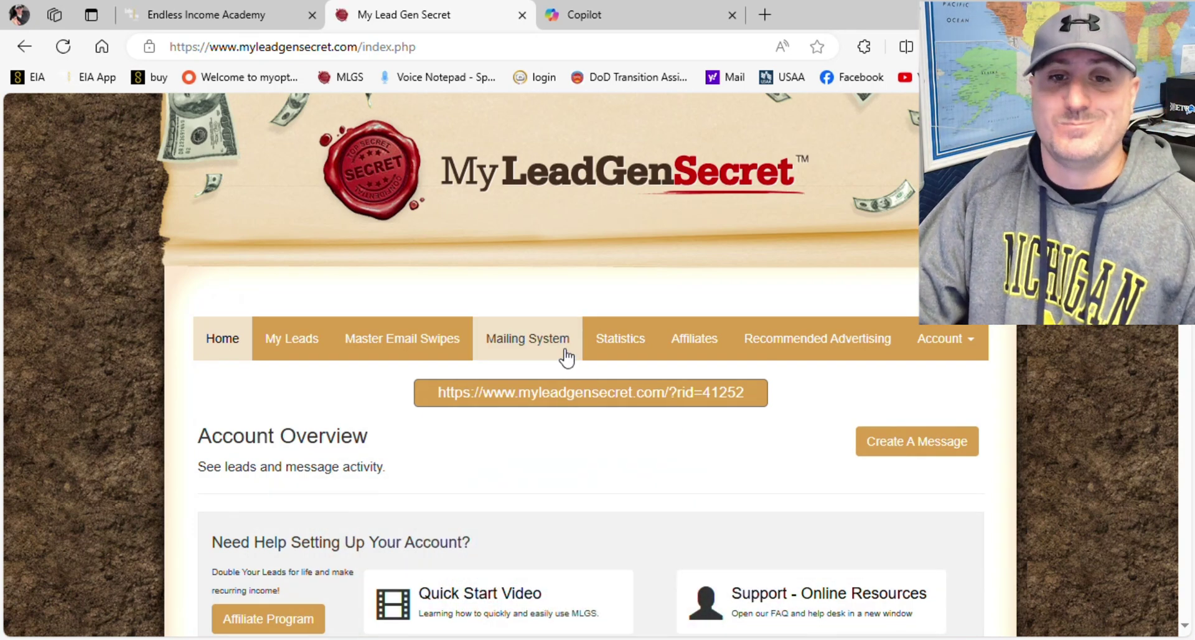
{"action": "left_click", "coordinate": [565, 357]}
Select all 48100 leads and paste 'Unlock Your Potential The Ultimate Guide to Success' as the subject
{"action": "scroll", "coordinate": [613, 373], "scroll_direction": "down", "scroll_amount": 5}
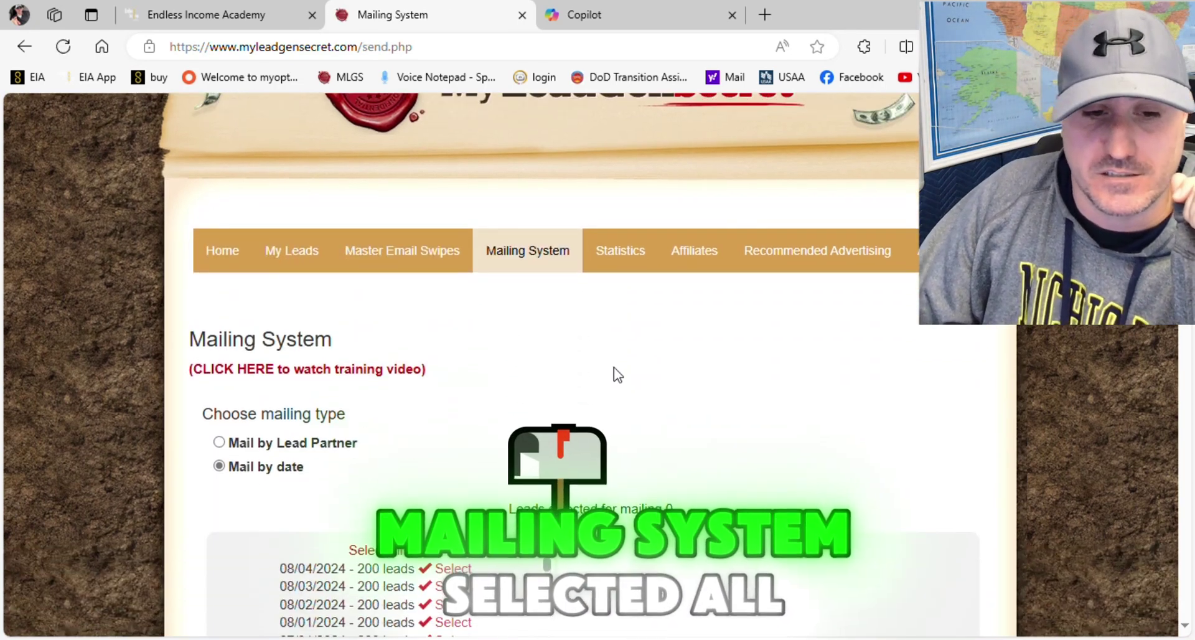
{"action": "left_click", "coordinate": [371, 374]}
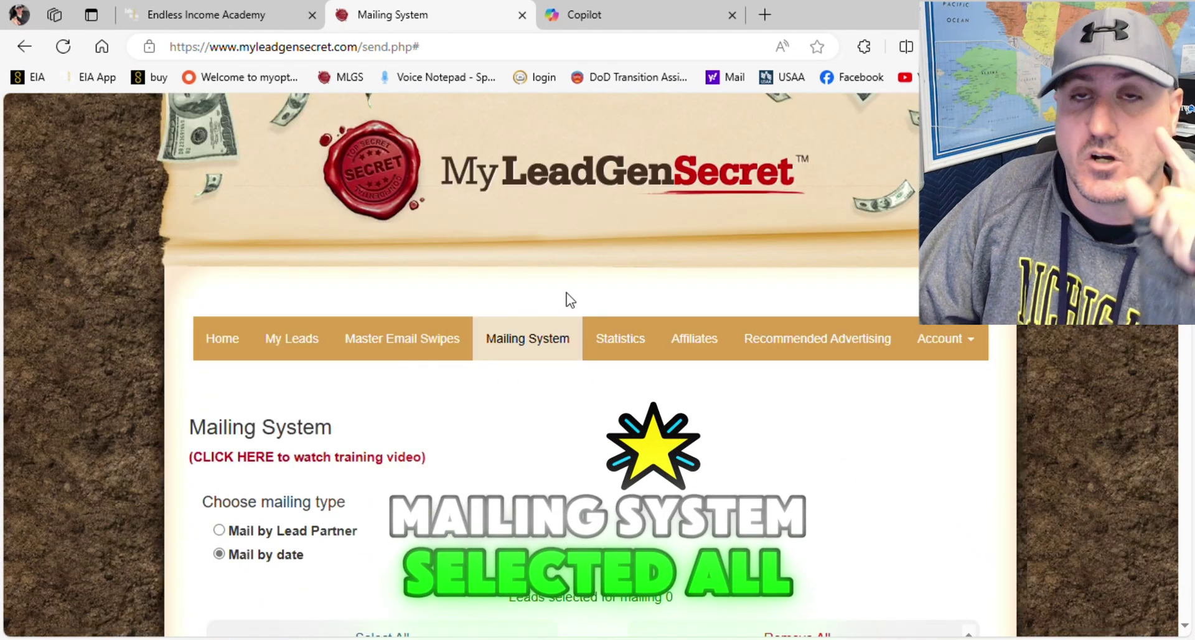
{"action": "scroll", "coordinate": [595, 317], "scroll_direction": "down", "scroll_amount": 10}
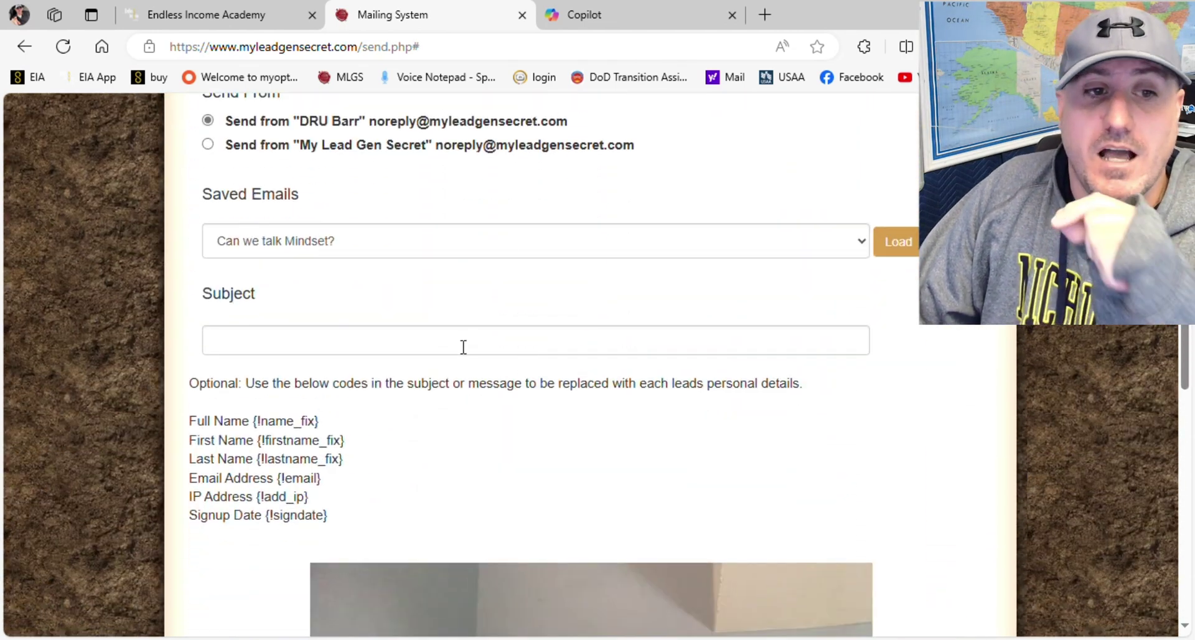
{"action": "left_click", "coordinate": [459, 351]}
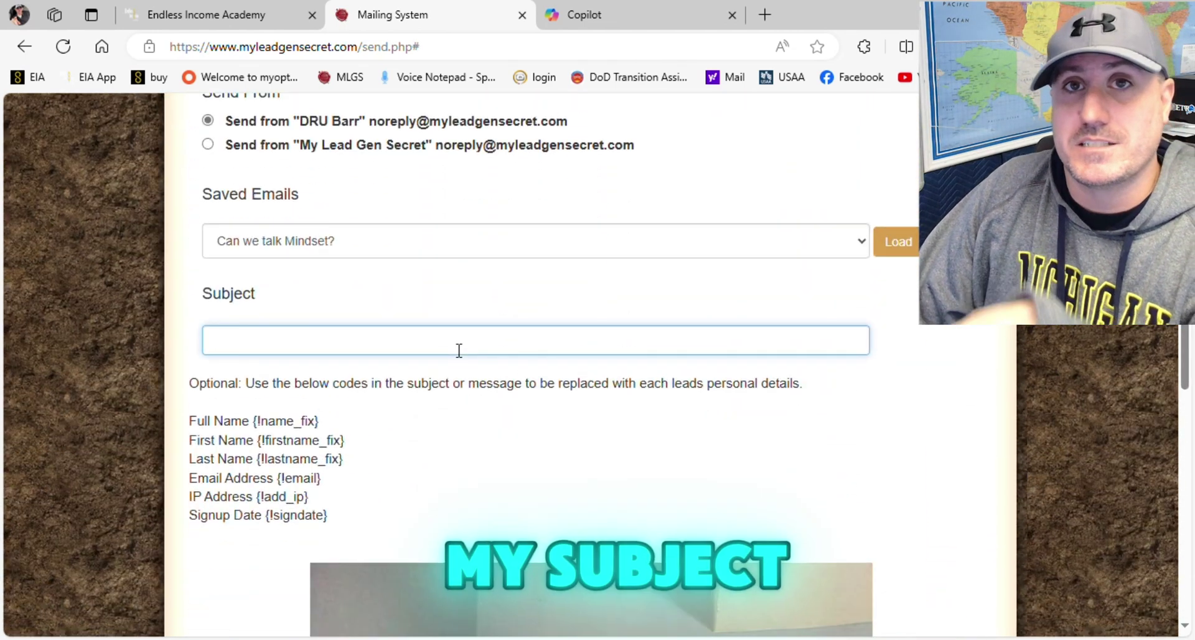
{"action": "type", "text": "Unlock Your Potential The Ultimate Guide to Success"}
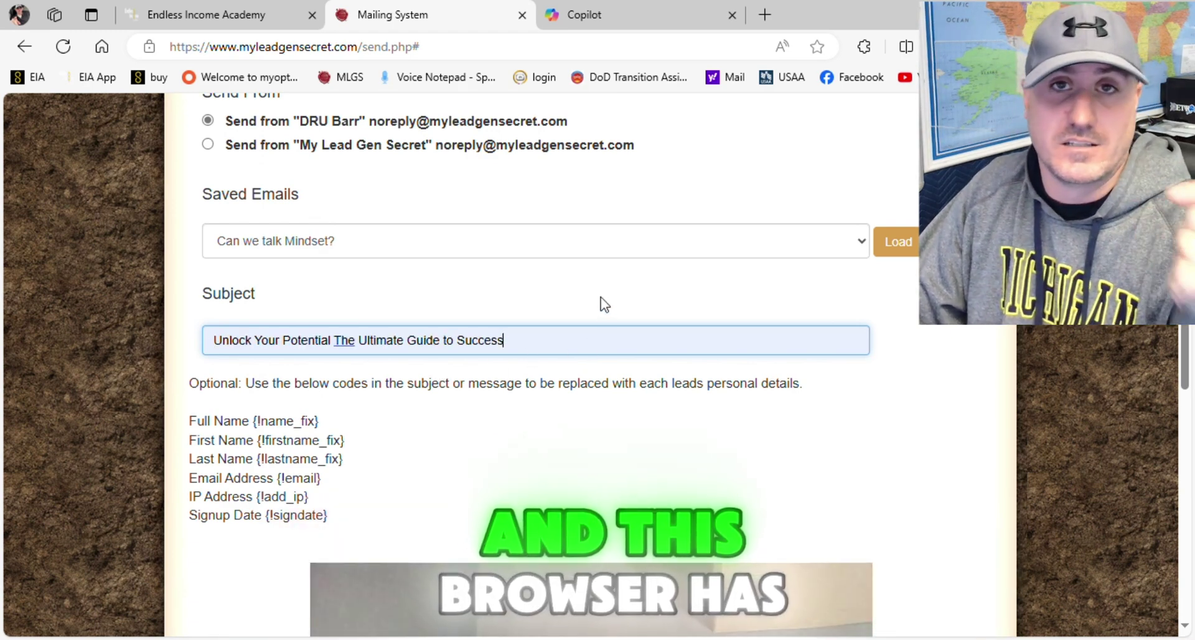
{"action": "left_click", "coordinate": [602, 303]}
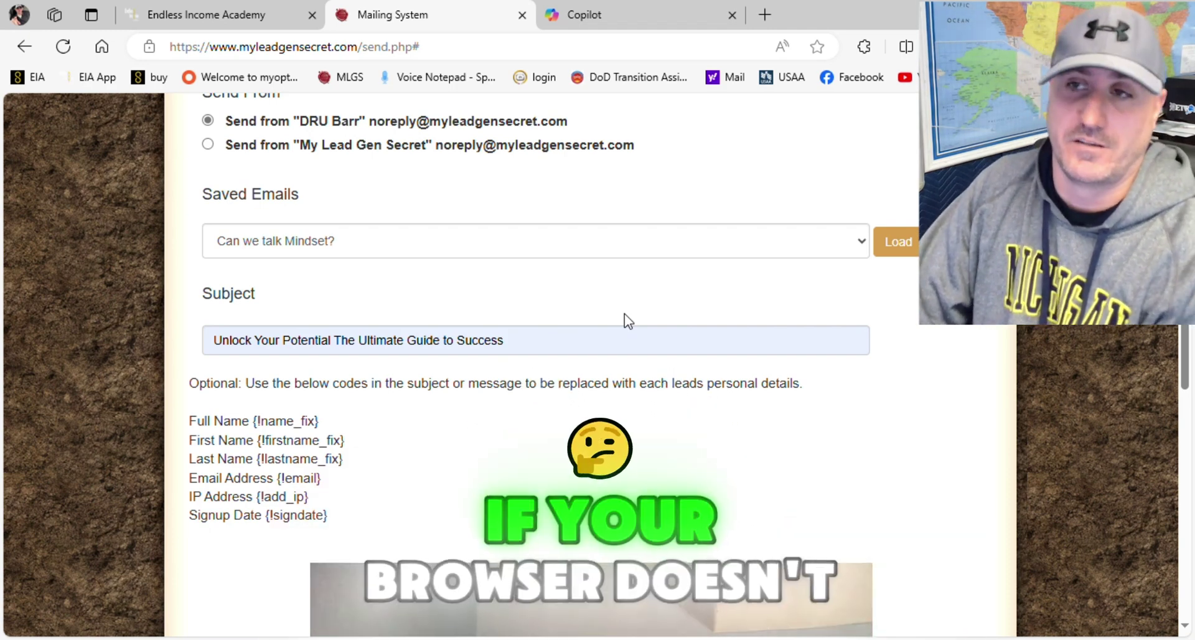
{"action": "scroll", "coordinate": [603, 307], "scroll_direction": "down", "scroll_amount": 1}
Undo the default instructions in the email body and switch the editor to Source view
{"action": "scroll", "coordinate": [599, 308], "scroll_direction": "down", "scroll_amount": 10}
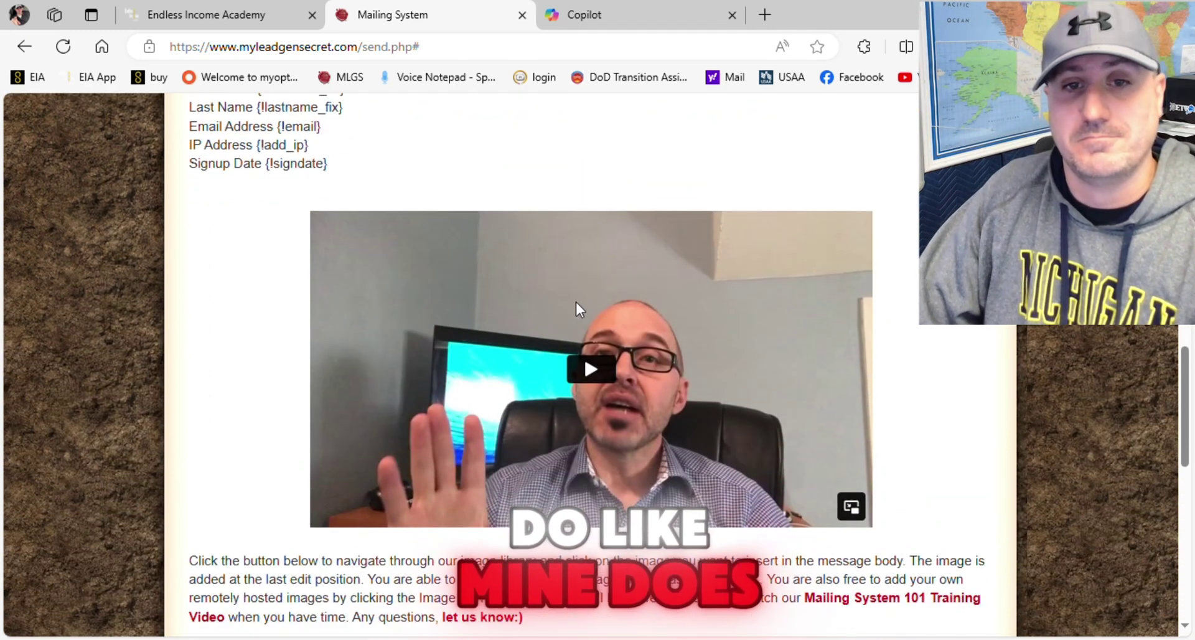
{"action": "scroll", "coordinate": [548, 267], "scroll_direction": "down", "scroll_amount": 2}
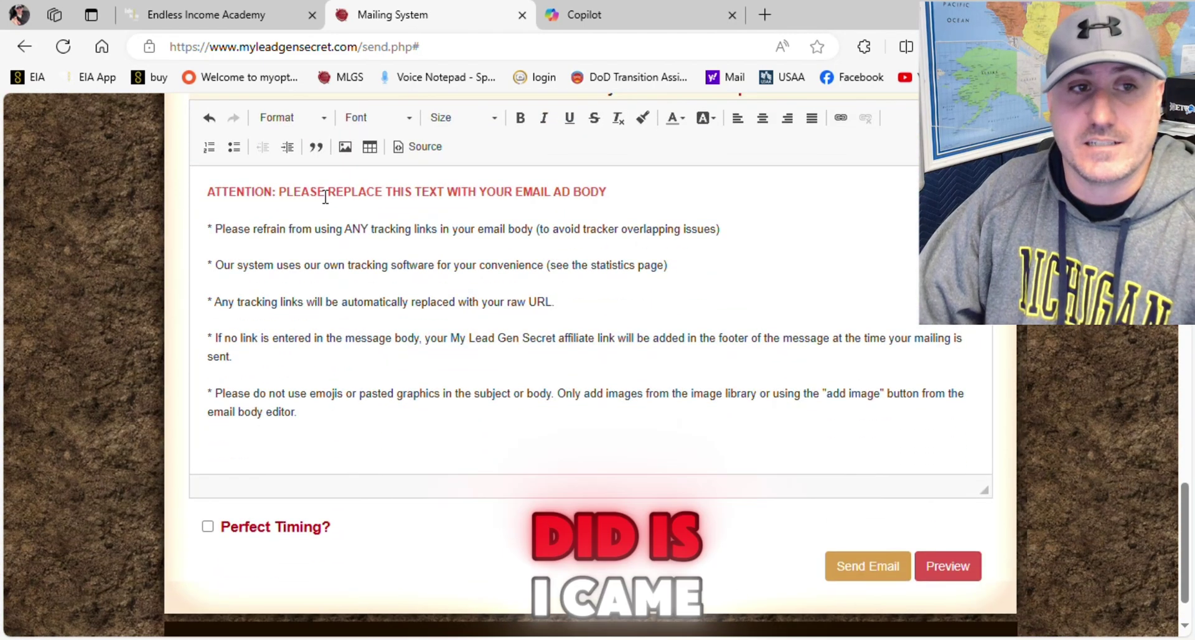
{"action": "left_click", "coordinate": [209, 122]}
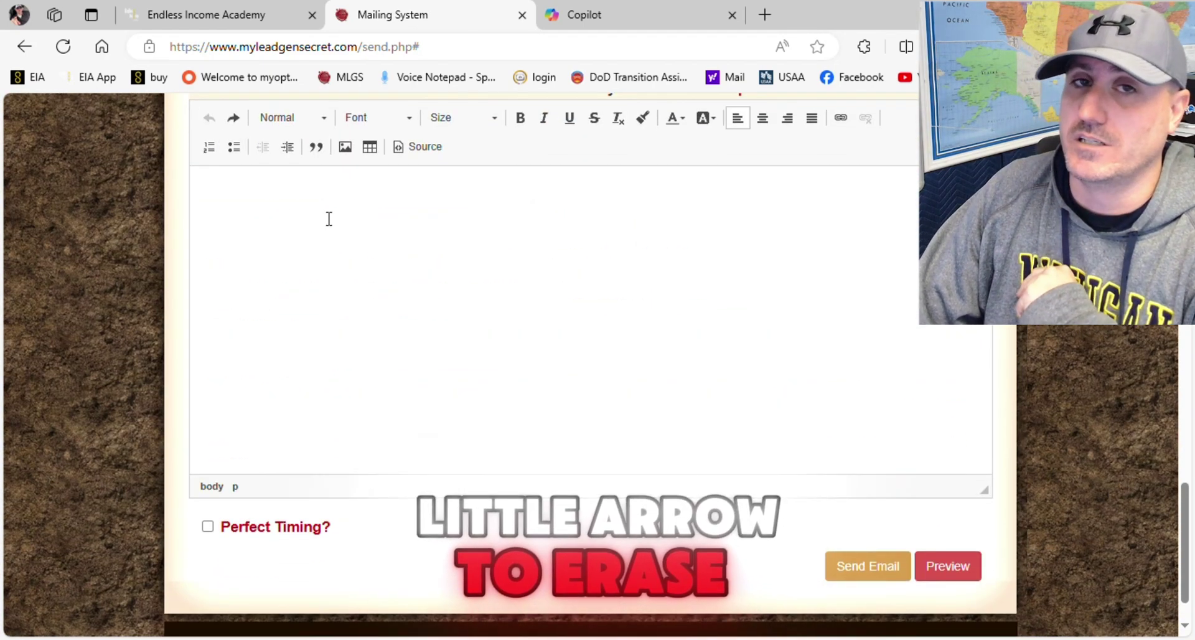
{"action": "left_click", "coordinate": [413, 150]}
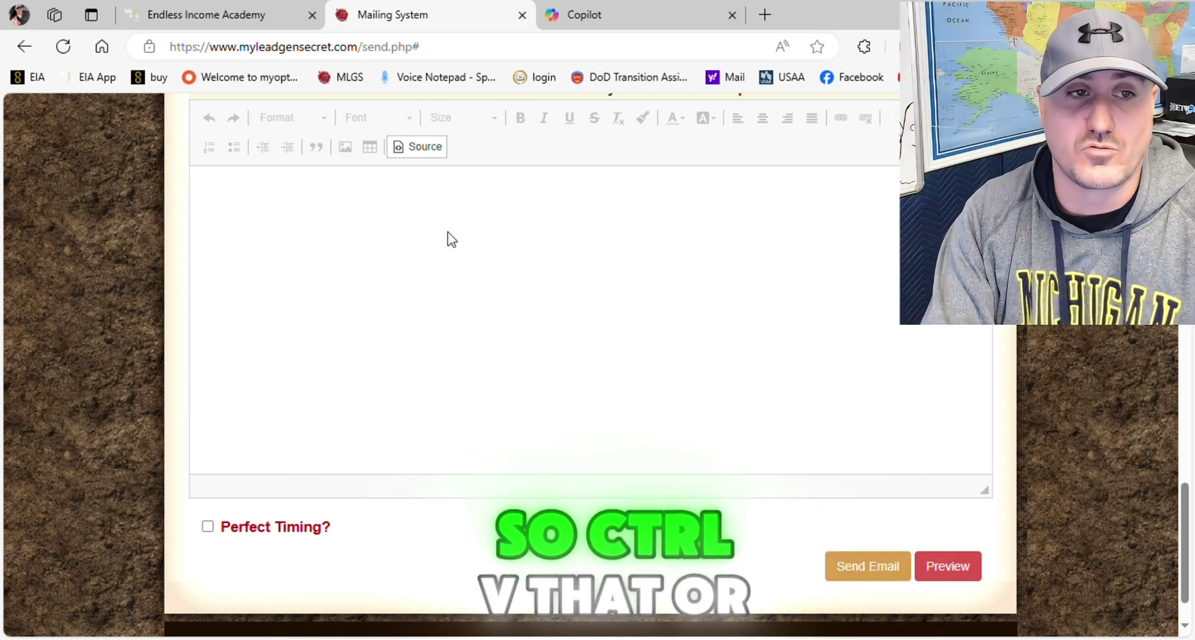
Paste the HTML swipe with the Endless Income Academy logo into the body and view it rendered
{"action": "key", "text": "ctrl+v"}
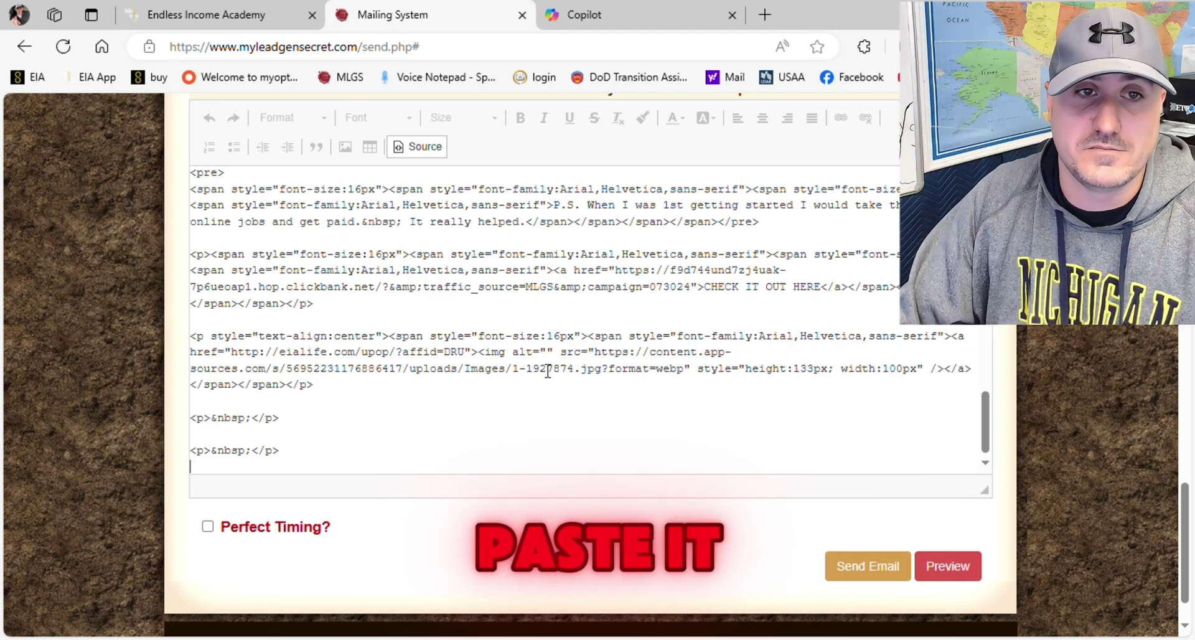
{"action": "scroll", "coordinate": [376, 398], "scroll_direction": "up", "scroll_amount": 15}
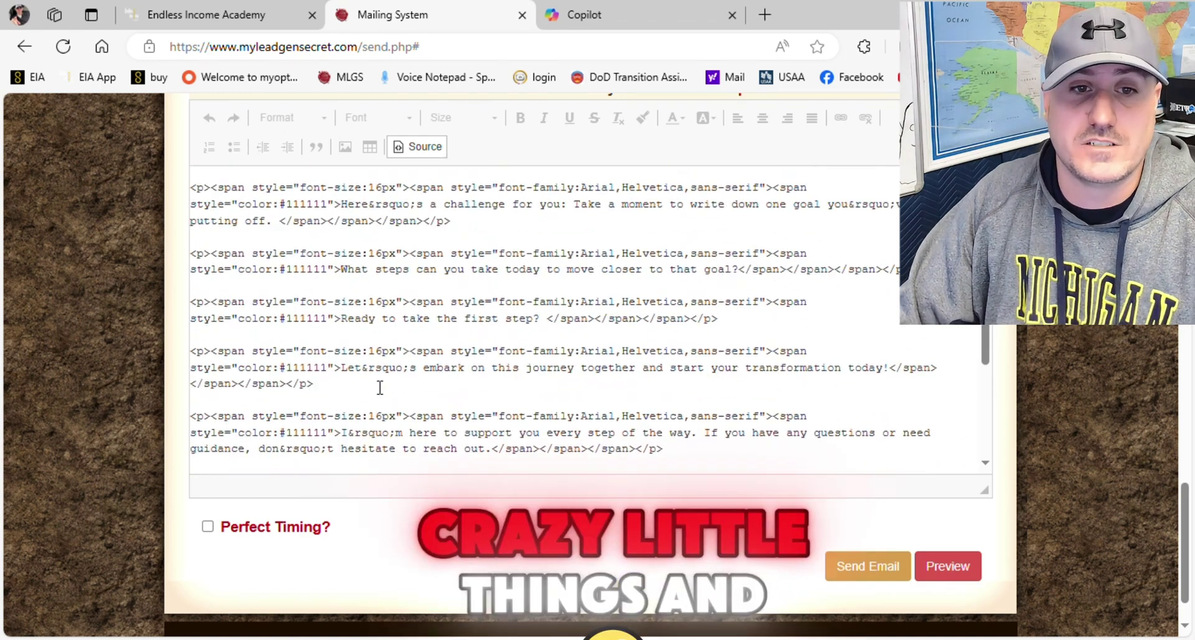
{"action": "left_click", "coordinate": [419, 147]}
Tick the Perfect Timing? checkbox for the mailing
{"action": "scroll", "coordinate": [320, 242], "scroll_direction": "down", "scroll_amount": 10}
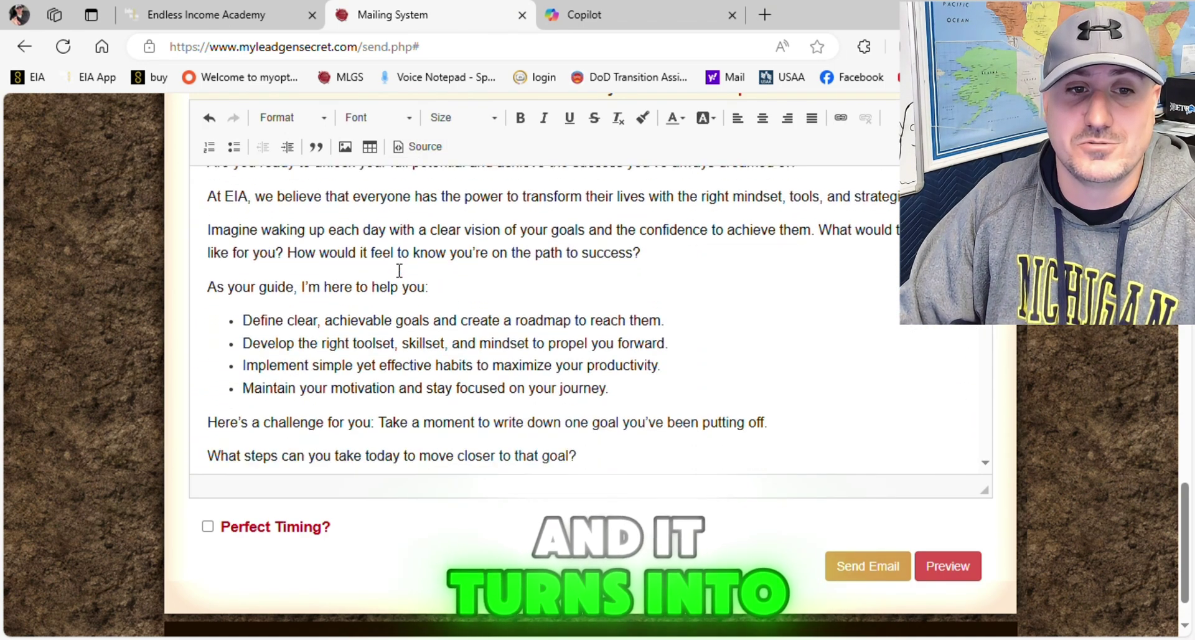
{"action": "scroll", "coordinate": [409, 276], "scroll_direction": "down", "scroll_amount": 2}
{"action": "scroll", "coordinate": [411, 280], "scroll_direction": "up", "scroll_amount": 10}
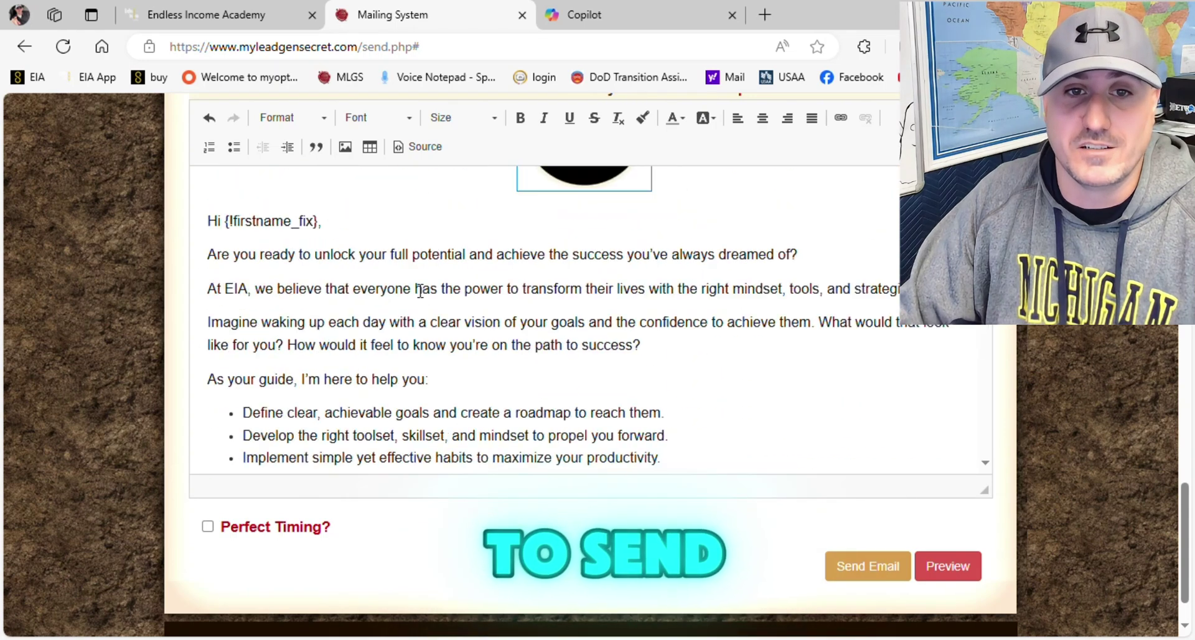
{"action": "left_click", "coordinate": [208, 527]}
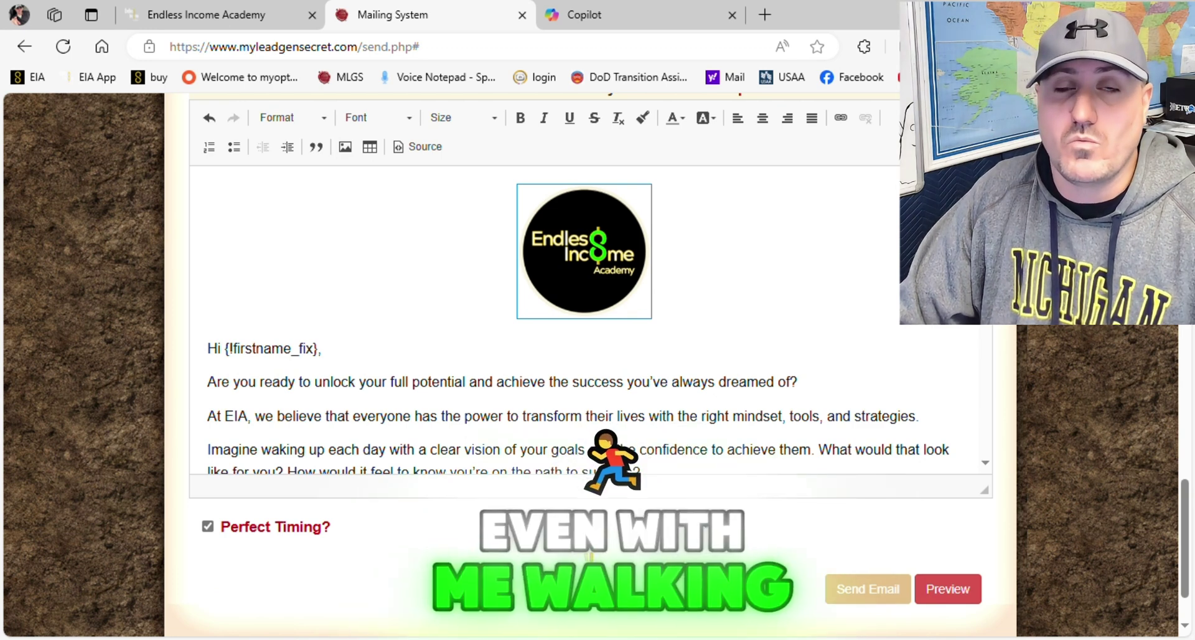
{"action": "scroll", "coordinate": [591, 373], "scroll_direction": "up", "scroll_amount": 1}
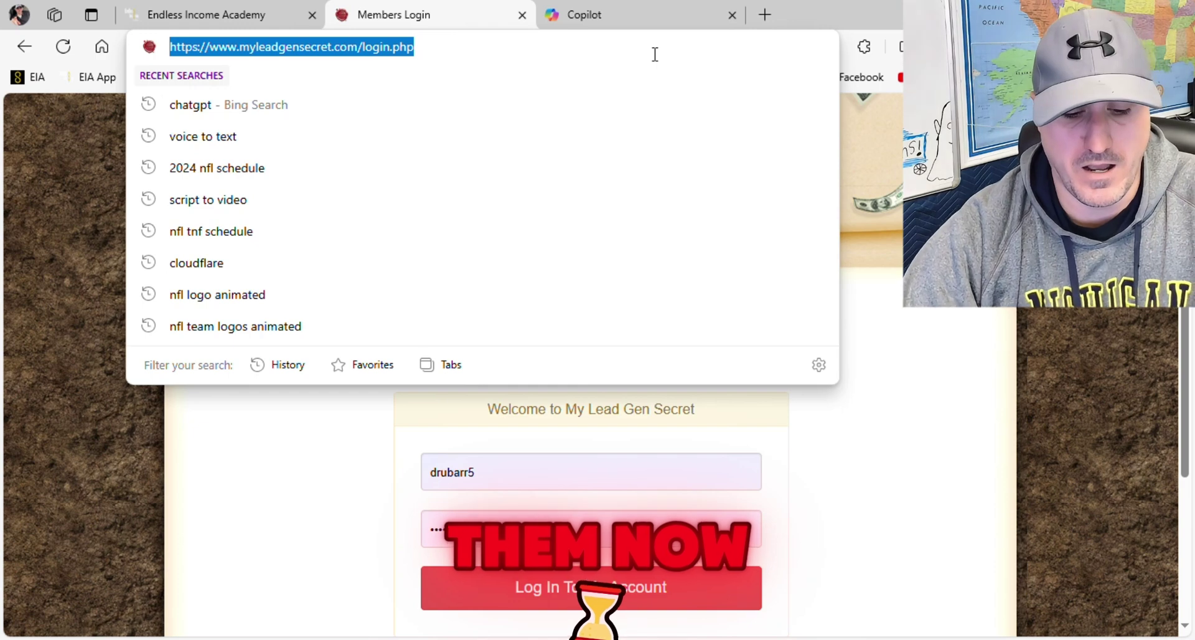
Load drueia.com from the address bar to show the DRU EIA site
{"action": "type", "text": "dr"}
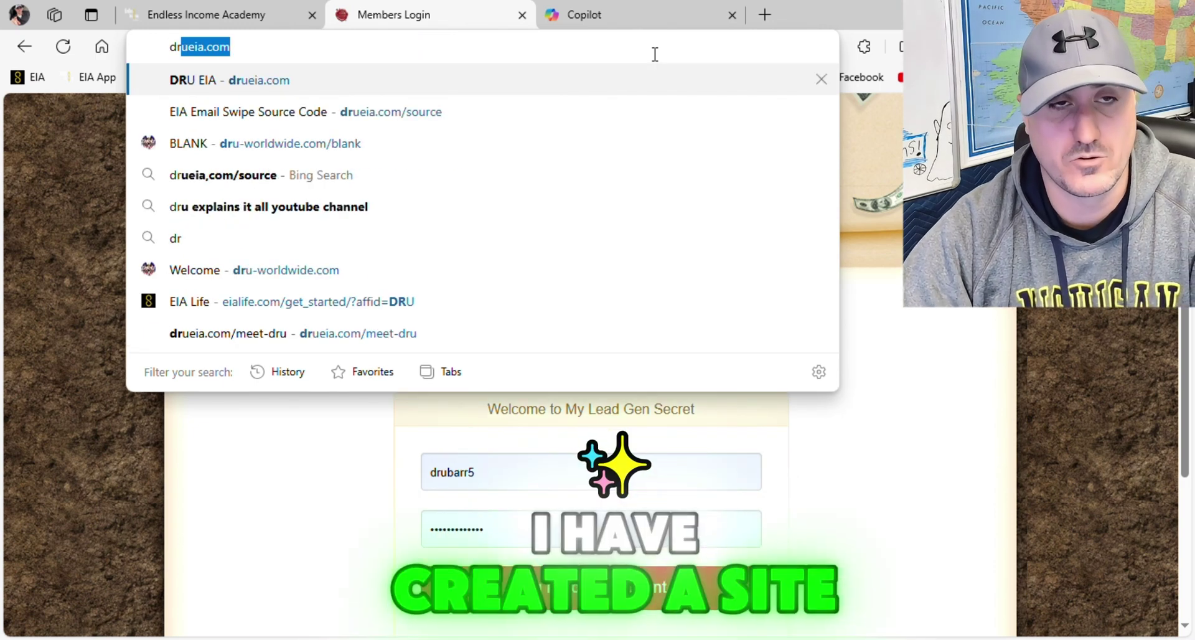
{"action": "type", "text": "ue"}
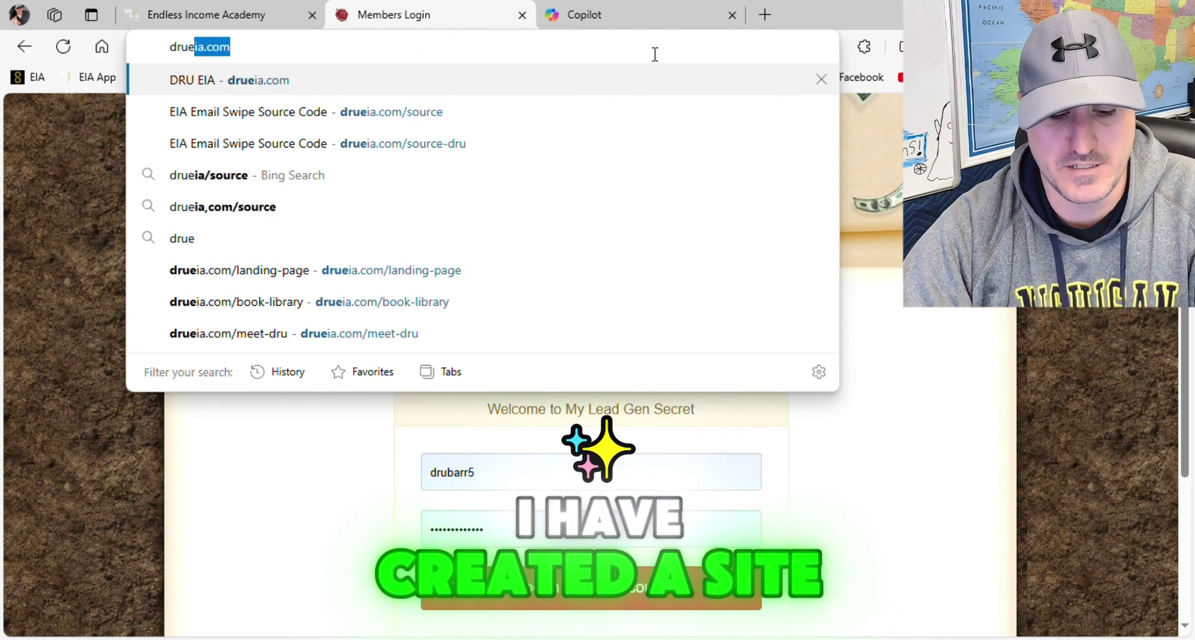
{"action": "type", "text": "ia.com"}
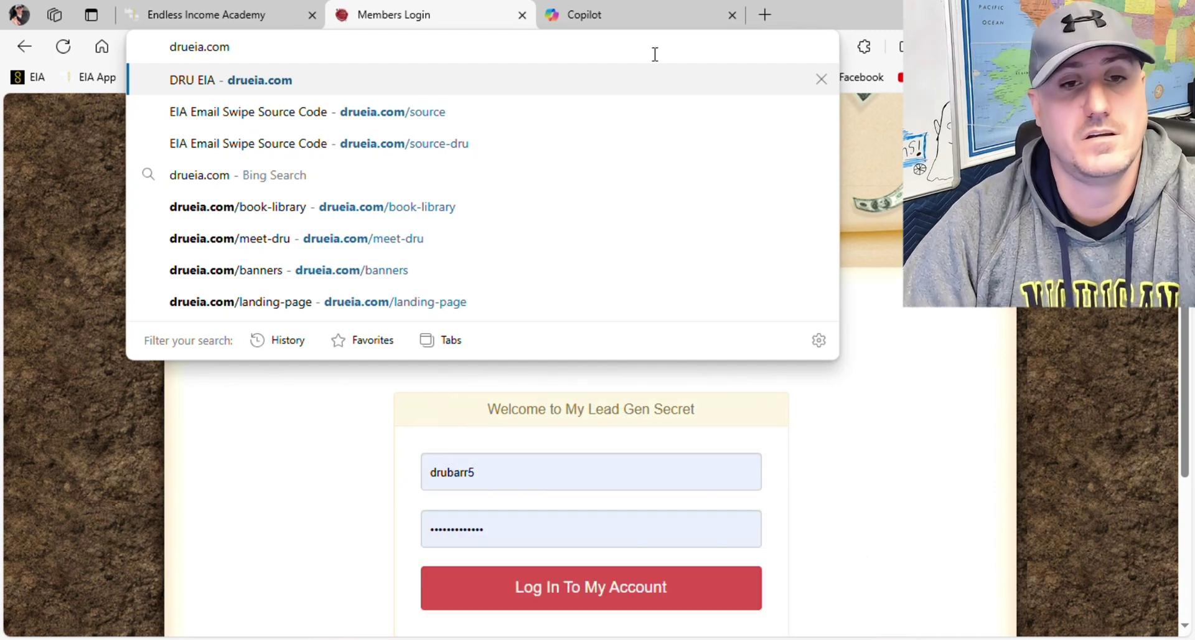
{"action": "key", "text": "Return"}
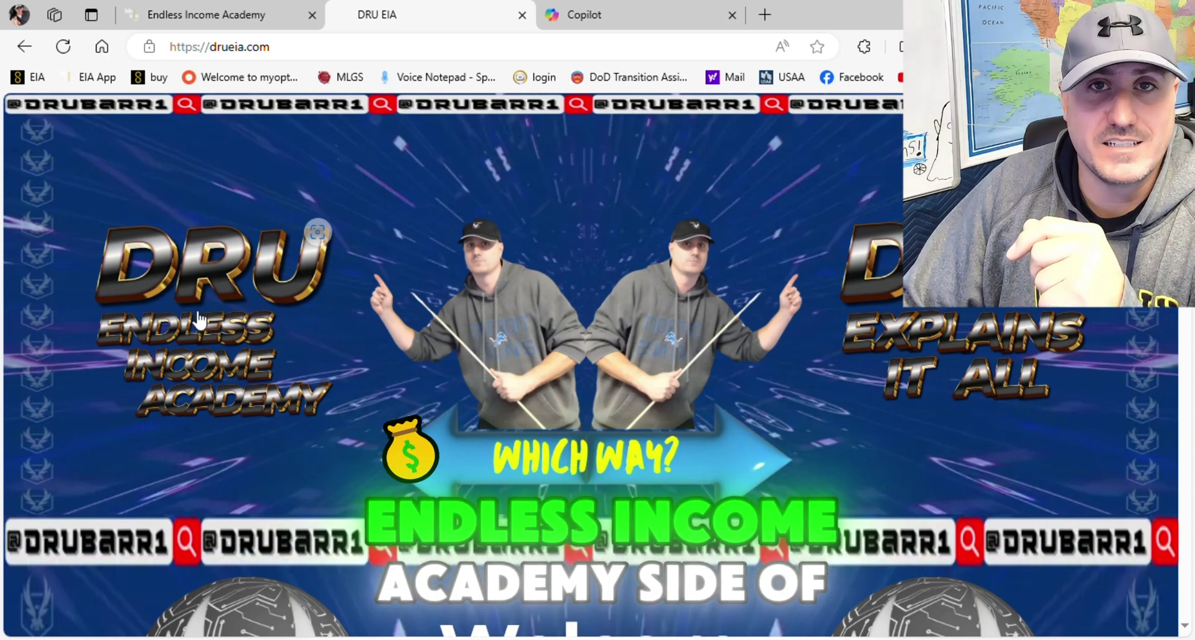
Open the DRU EIA section and its DRU's Favorites email swipes page
{"action": "left_click", "coordinate": [198, 321]}
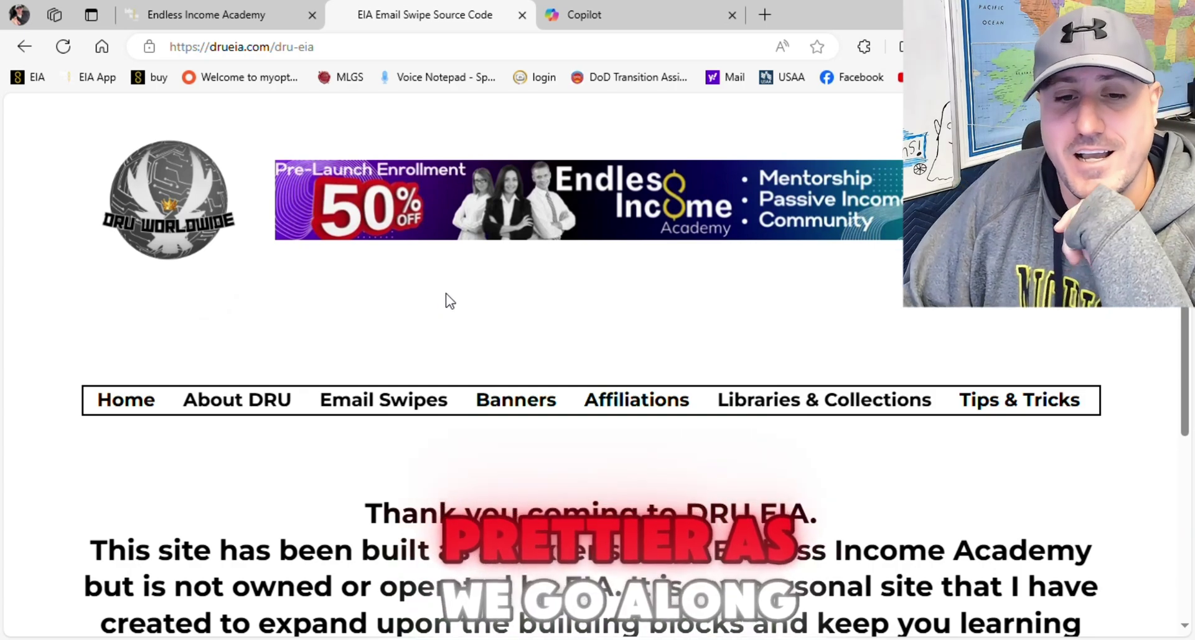
{"action": "mouse_move", "coordinate": [412, 410]}
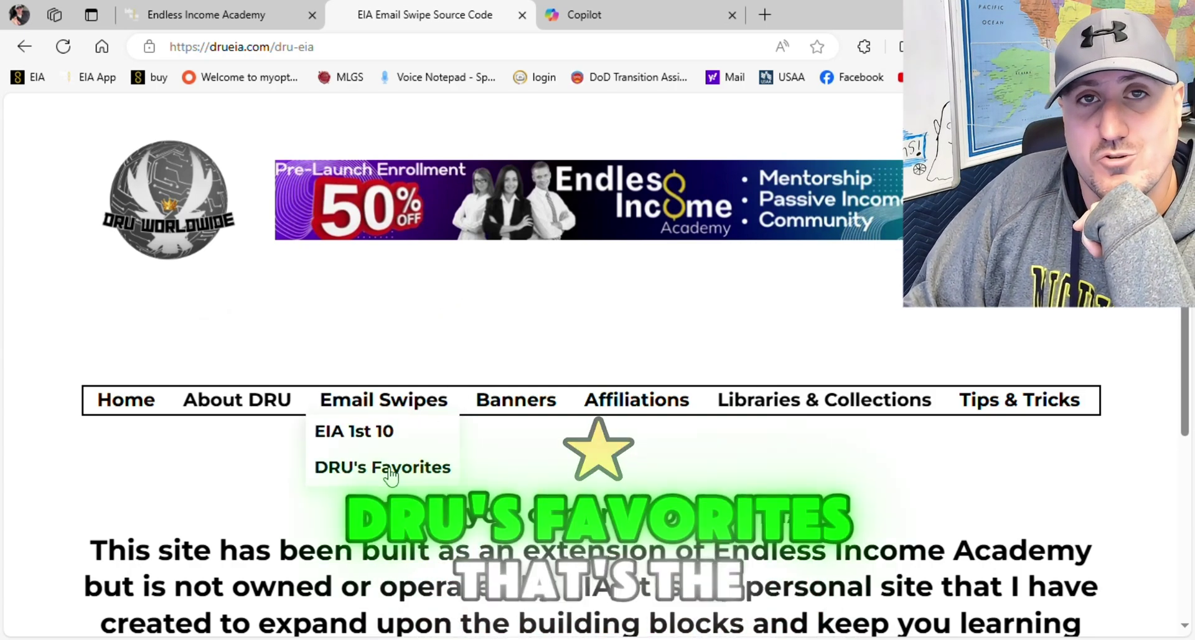
{"action": "left_click", "coordinate": [390, 468]}
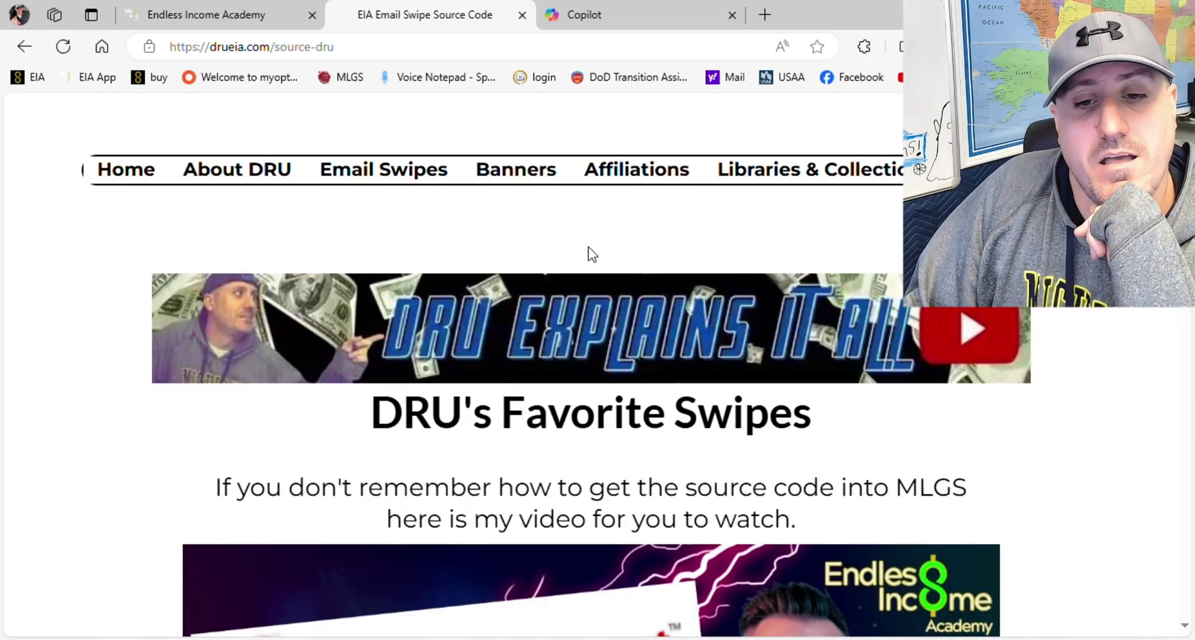
Scroll past the step-by-step guide to the Email Text and Email Source Code buttons
{"action": "scroll", "coordinate": [588, 246], "scroll_direction": "down", "scroll_amount": 12}
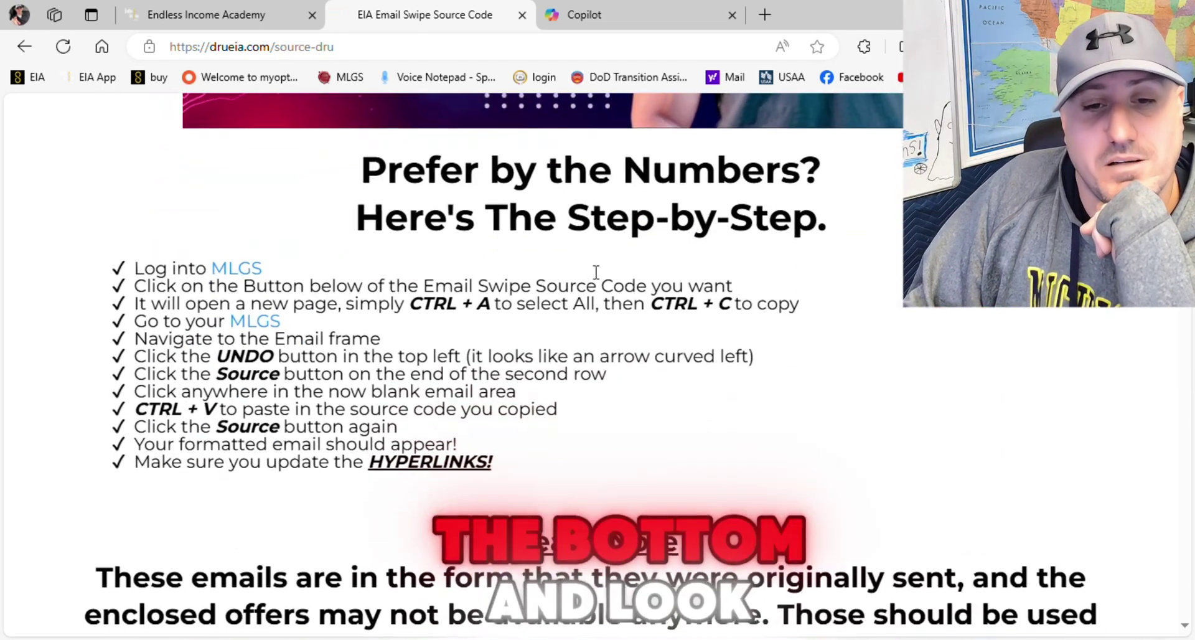
{"action": "scroll", "coordinate": [595, 272], "scroll_direction": "down", "scroll_amount": 5}
{"action": "scroll", "coordinate": [595, 272], "scroll_direction": "up", "scroll_amount": 5}
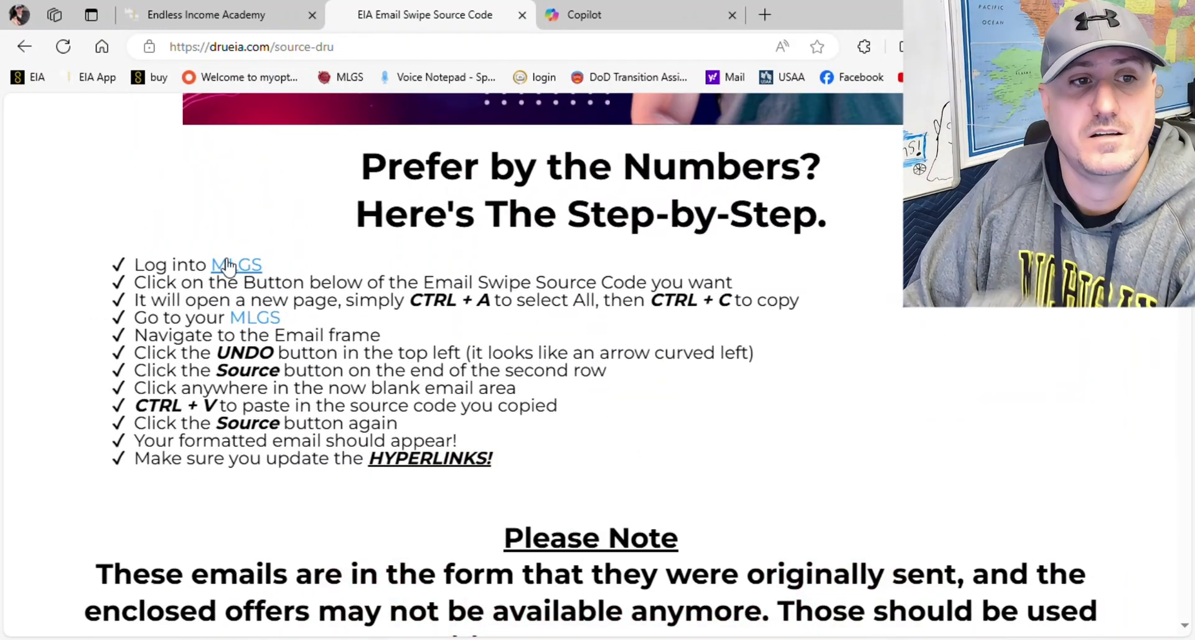
{"action": "scroll", "coordinate": [579, 308], "scroll_direction": "down", "scroll_amount": 10}
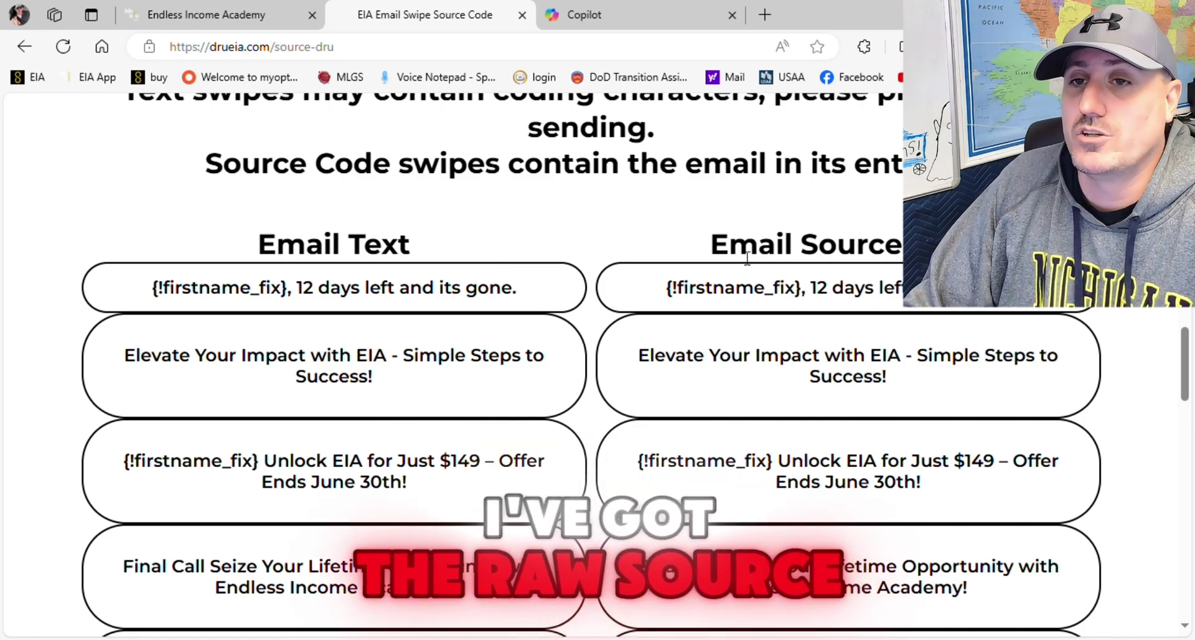
{"action": "scroll", "coordinate": [725, 274], "scroll_direction": "down", "scroll_amount": 4}
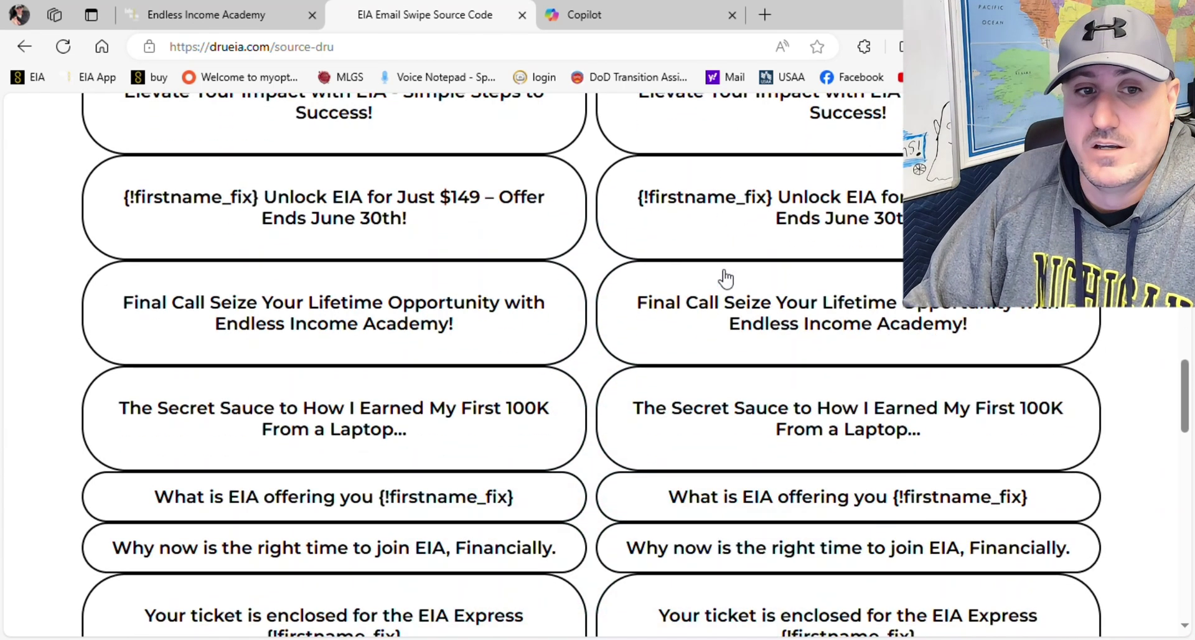
Copy the Final Call swipe's raw HTML source and open My Lead Gen Secret in a new tab
{"action": "left_click", "coordinate": [770, 309]}
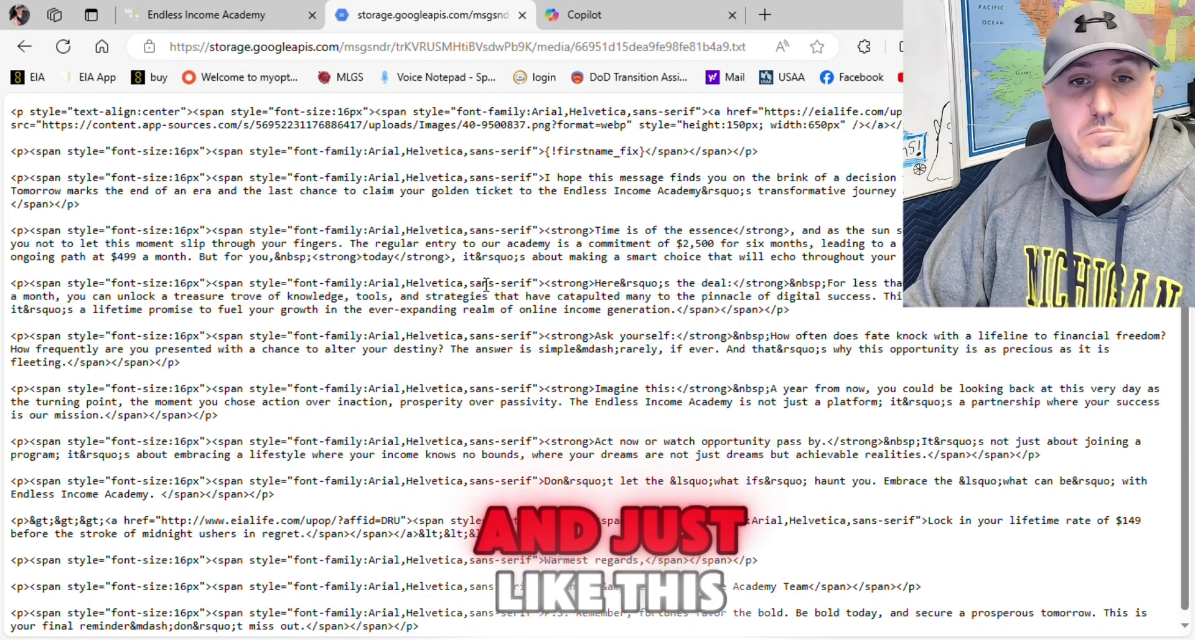
{"action": "key", "text": "ctrl+a"}
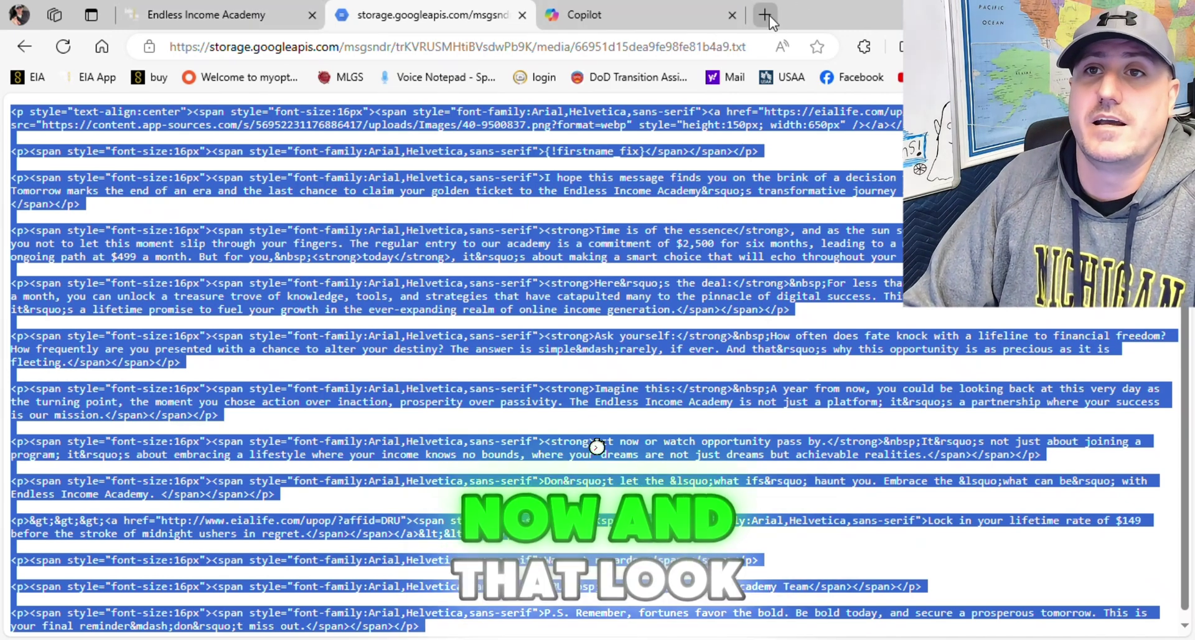
{"action": "left_click", "coordinate": [766, 14]}
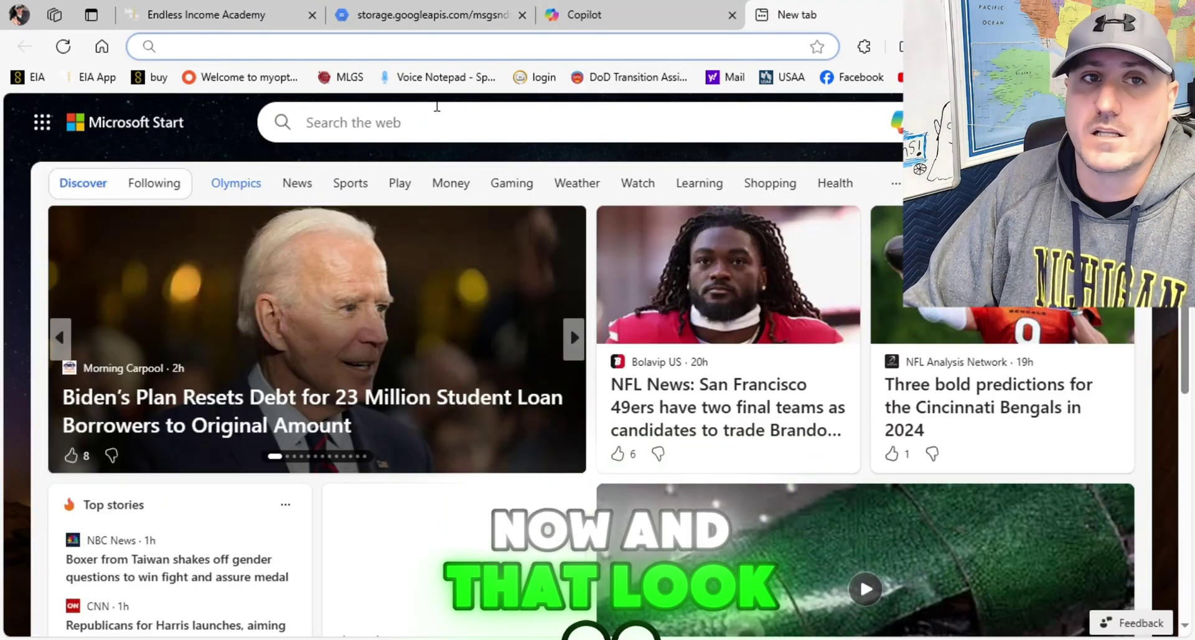
{"action": "left_click", "coordinate": [346, 78]}
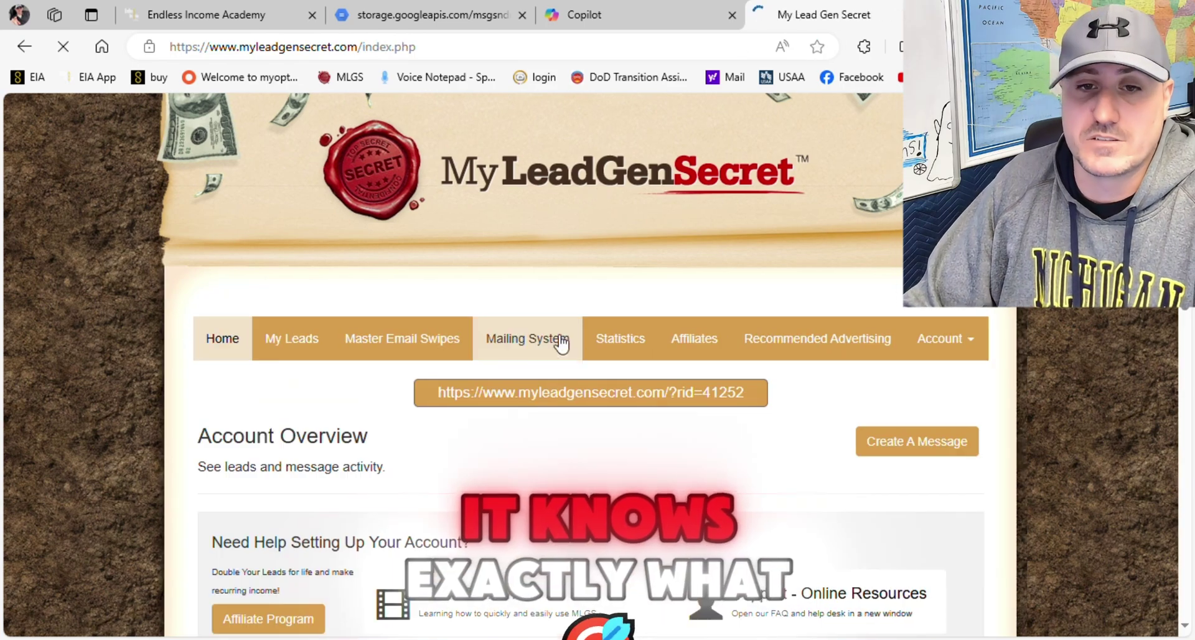
In Mailing System, clear the placeholder body and paste the Final Call swipe HTML through Source view
{"action": "left_click", "coordinate": [542, 347]}
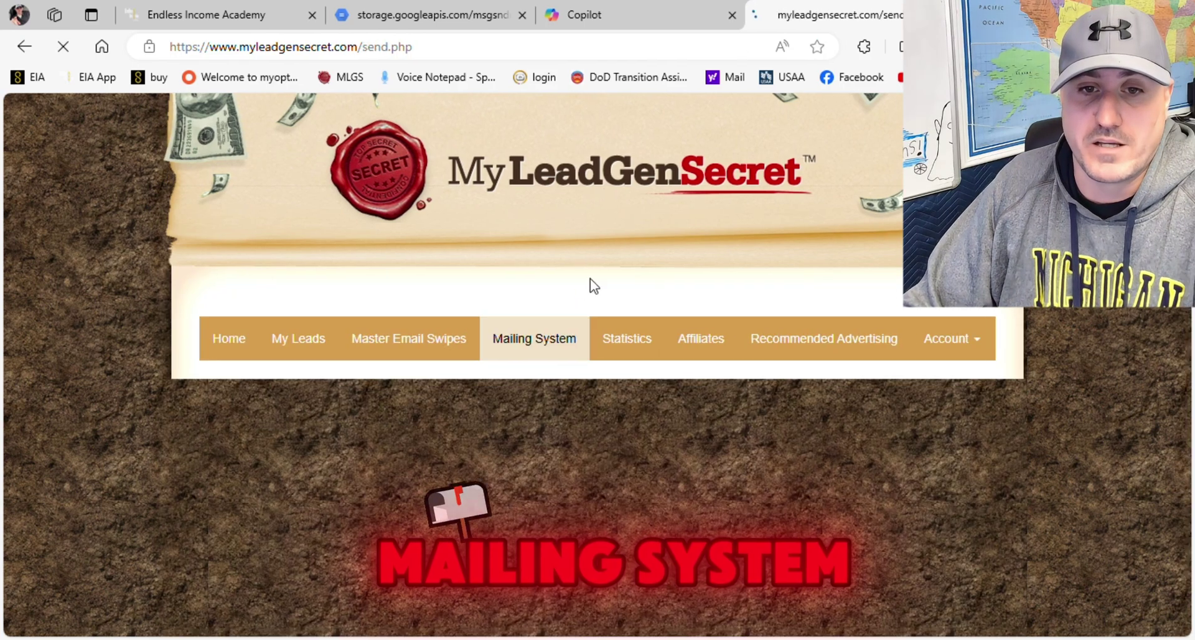
{"action": "scroll", "coordinate": [601, 324], "scroll_direction": "down", "scroll_amount": 6}
{"action": "scroll", "coordinate": [603, 359], "scroll_direction": "down", "scroll_amount": 15}
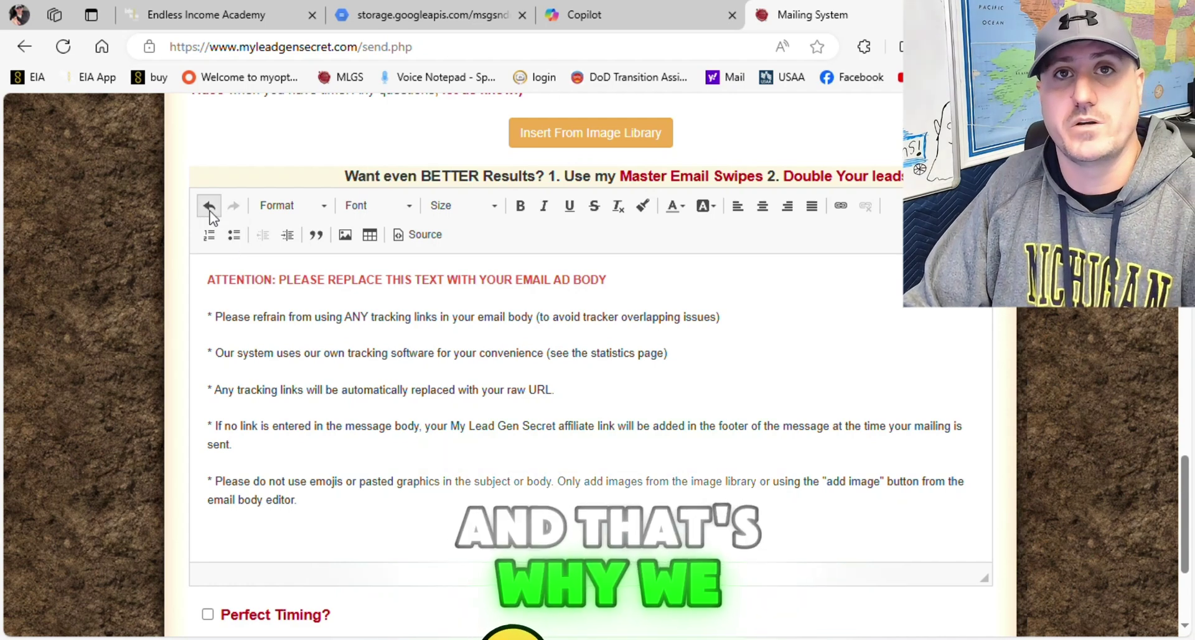
{"action": "left_click", "coordinate": [209, 206]}
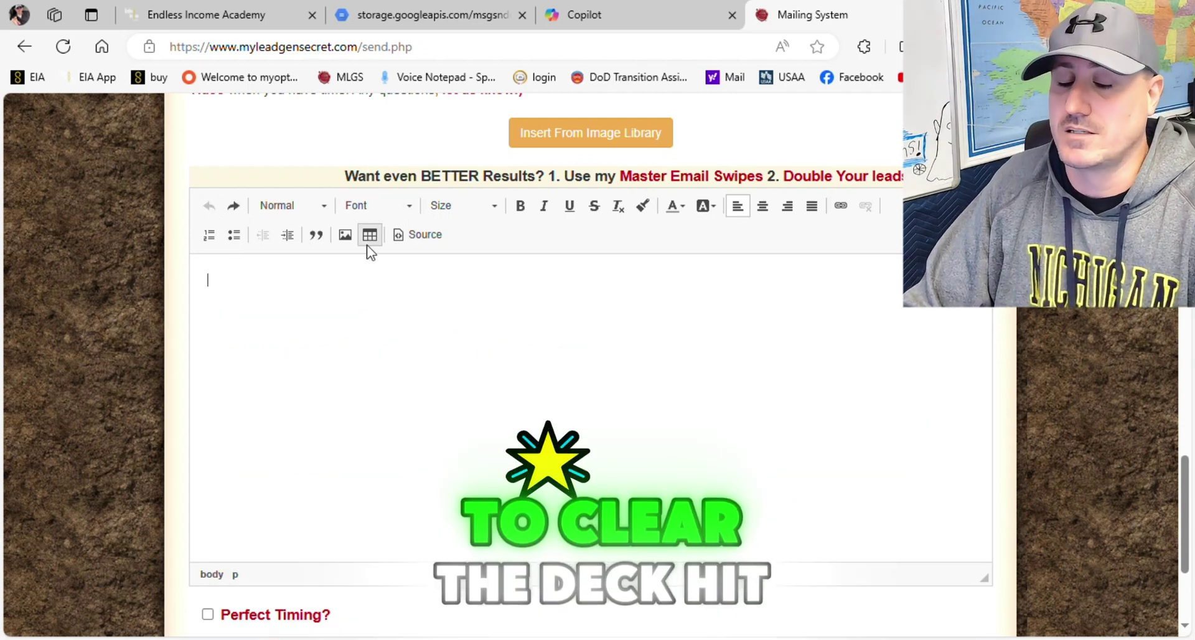
{"action": "left_click", "coordinate": [413, 235]}
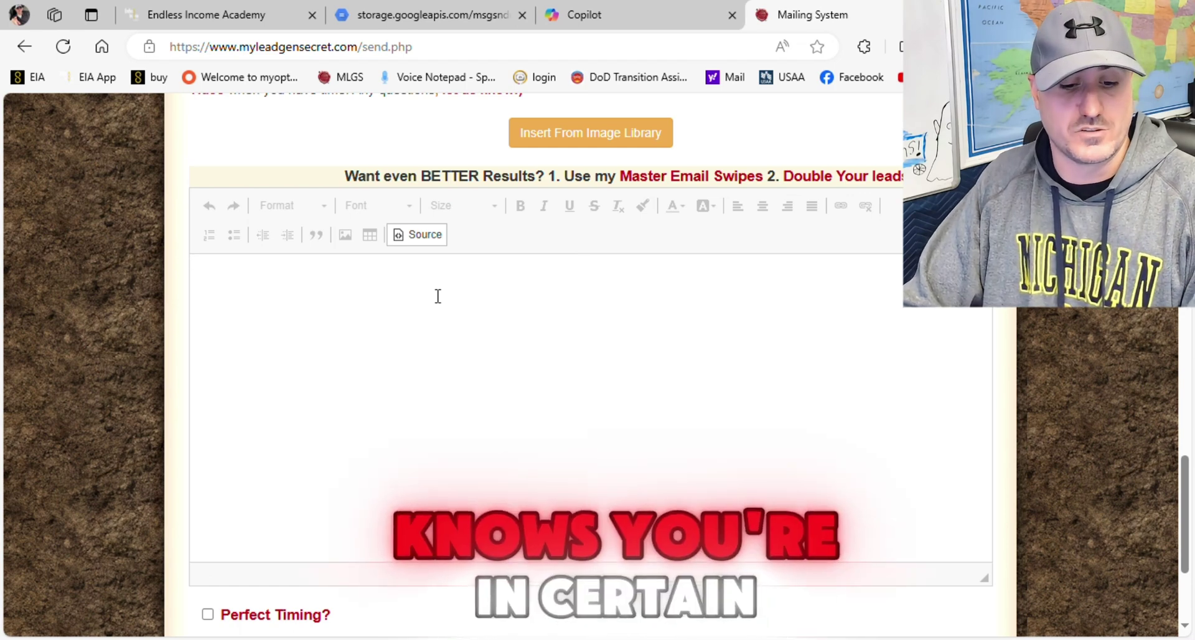
{"action": "key", "text": "ctrl+v"}
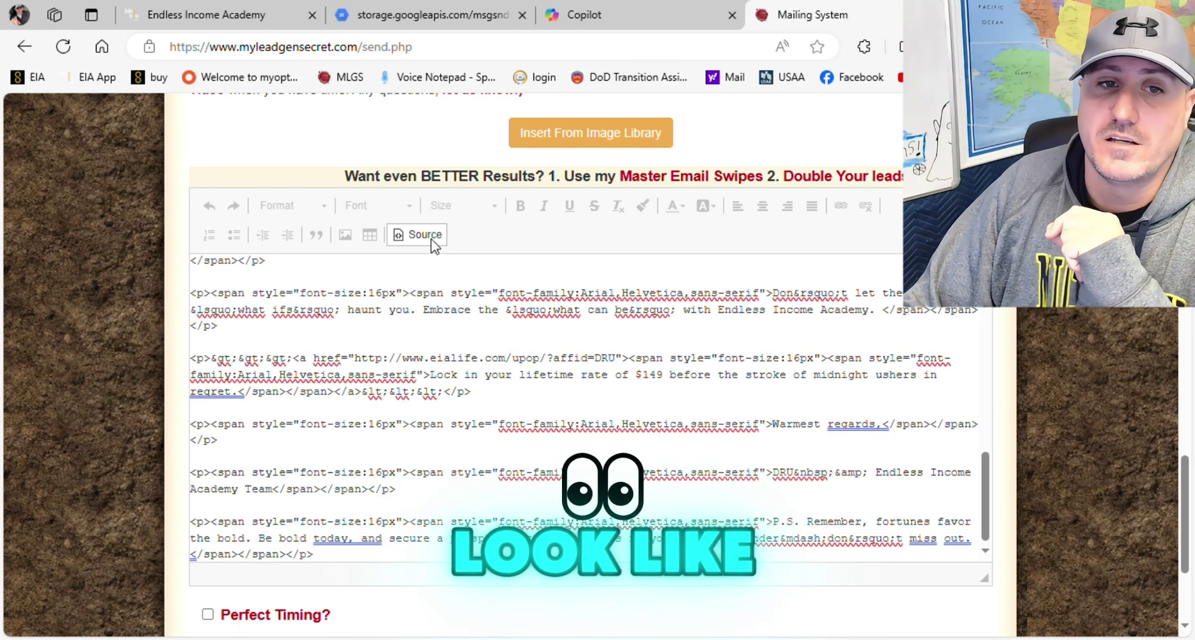
{"action": "left_click", "coordinate": [432, 239]}
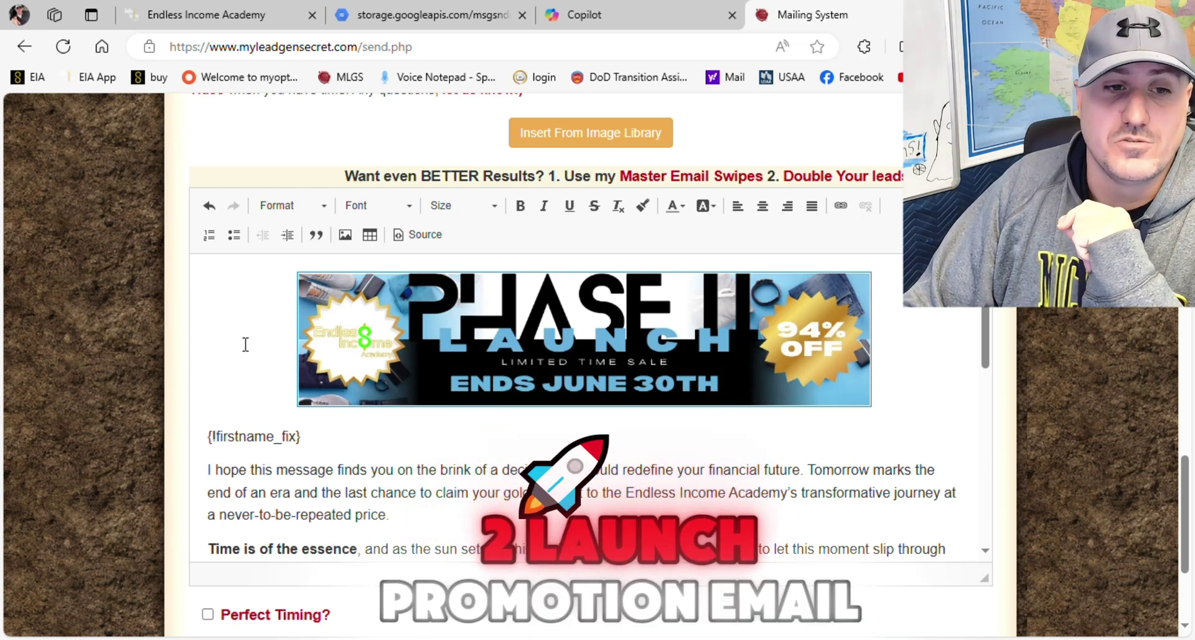
{"action": "scroll", "coordinate": [245, 344], "scroll_direction": "down", "scroll_amount": 9}
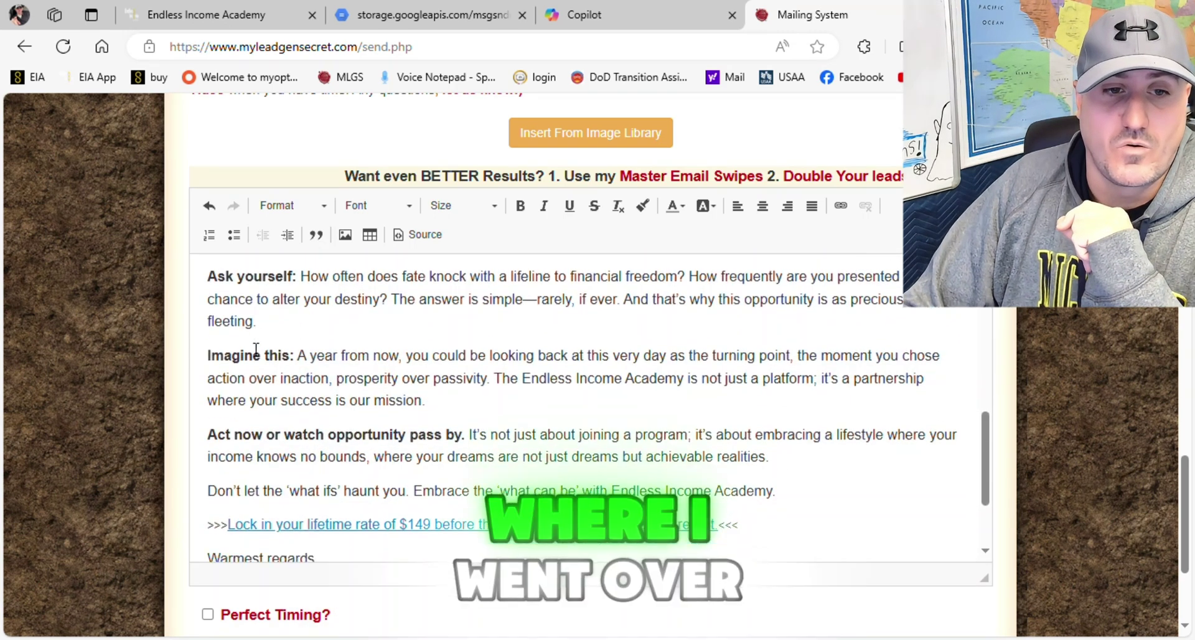
{"action": "scroll", "coordinate": [255, 348], "scroll_direction": "down", "scroll_amount": 4}
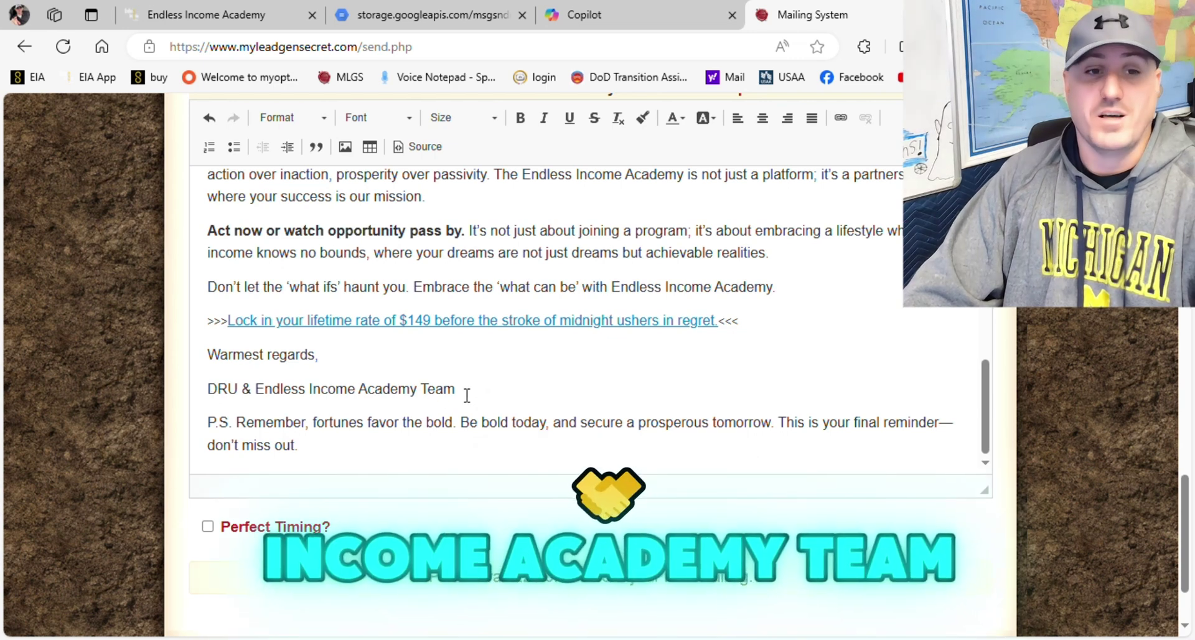
{"action": "right_click", "coordinate": [344, 330]}
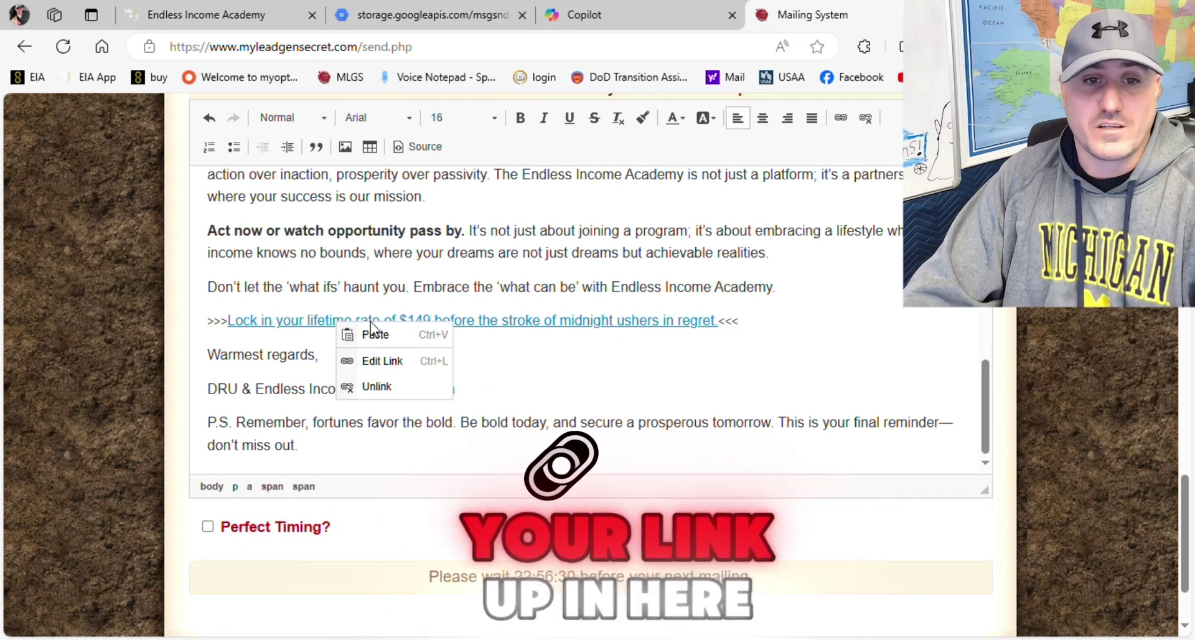
{"action": "left_click", "coordinate": [387, 360]}
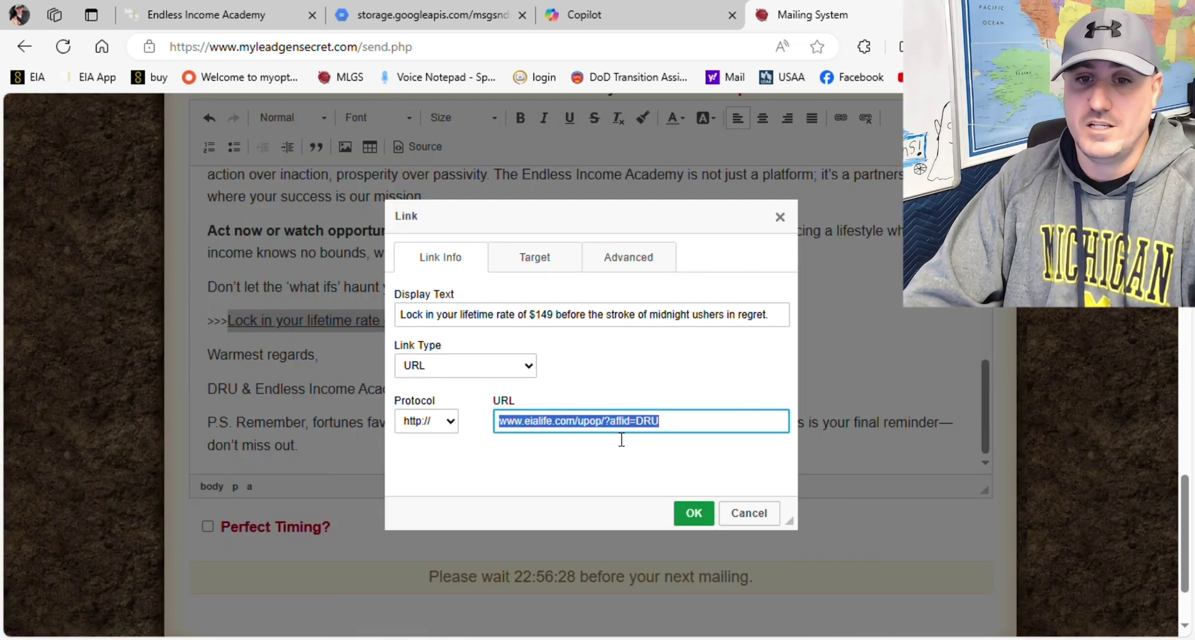
{"action": "left_click", "coordinate": [705, 428]}
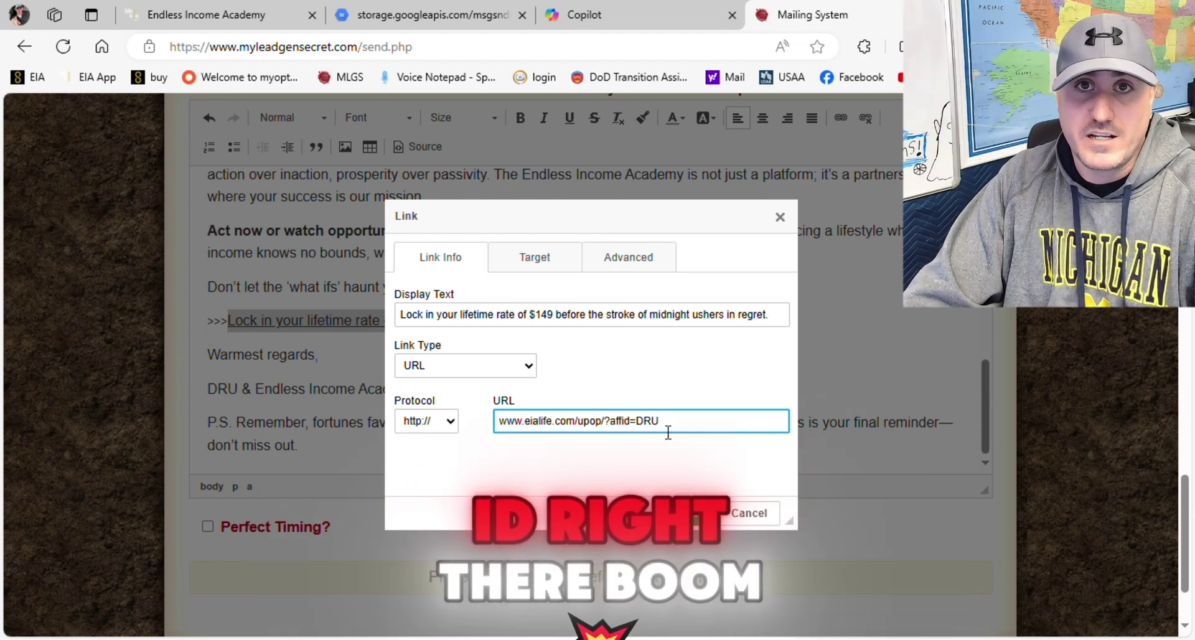
{"action": "left_click", "coordinate": [691, 512]}
{"action": "scroll", "coordinate": [599, 389], "scroll_direction": "up", "scroll_amount": 3}
{"action": "scroll", "coordinate": [600, 389], "scroll_direction": "up", "scroll_amount": 10}
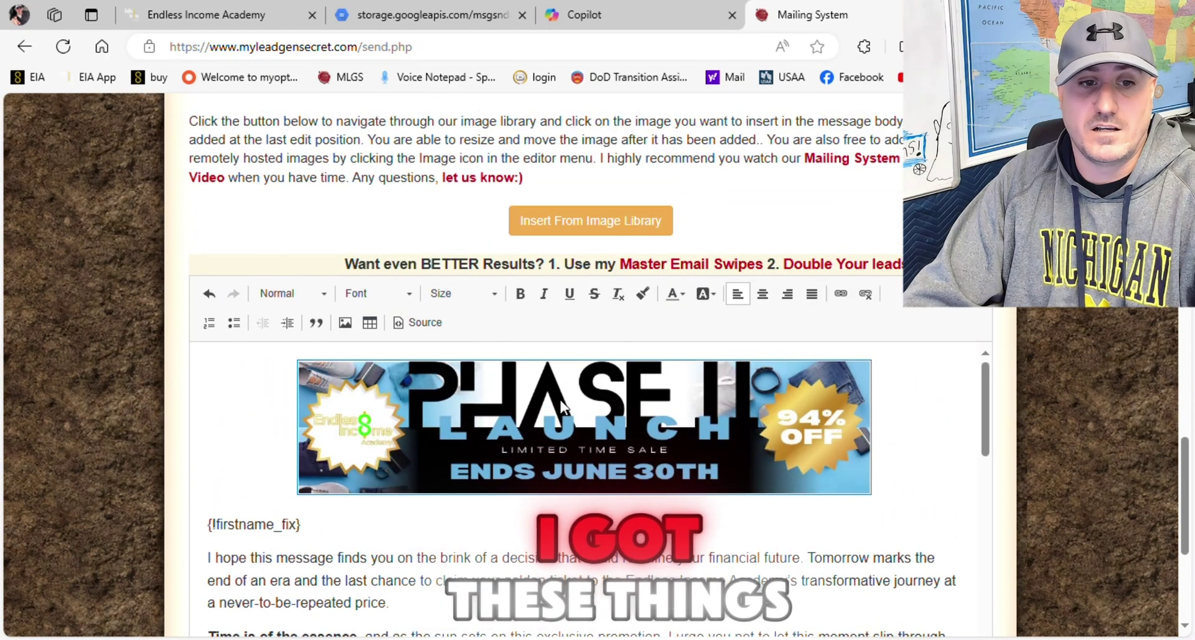
{"action": "left_click", "coordinate": [560, 400]}
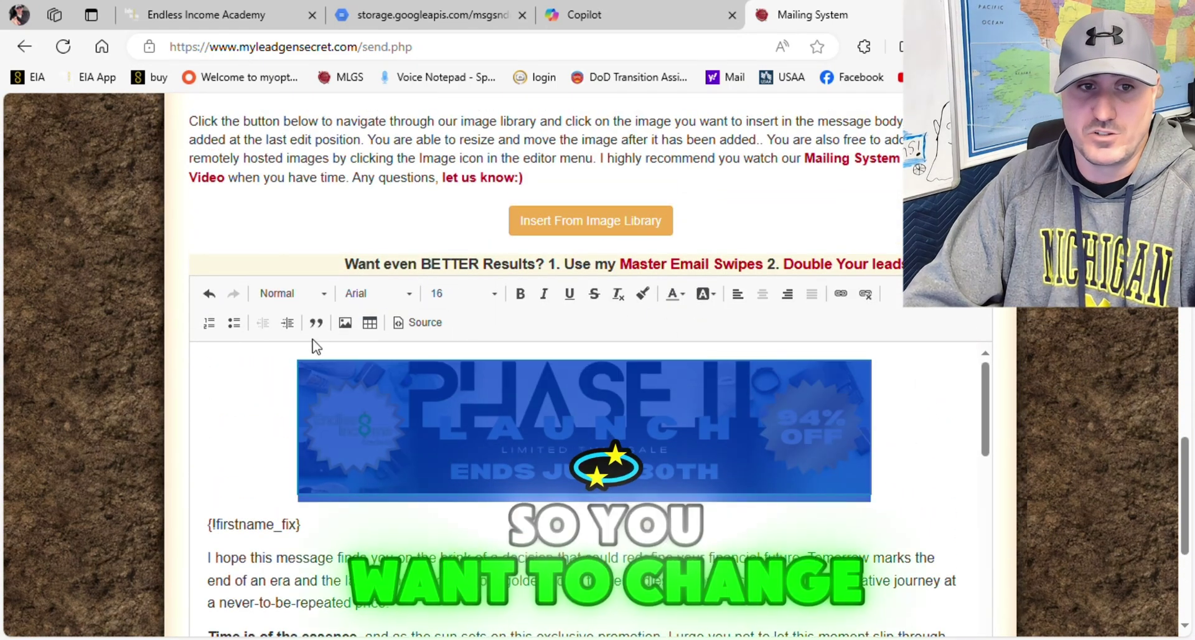
{"action": "right_click", "coordinate": [782, 392]}
{"action": "left_click", "coordinate": [841, 483]}
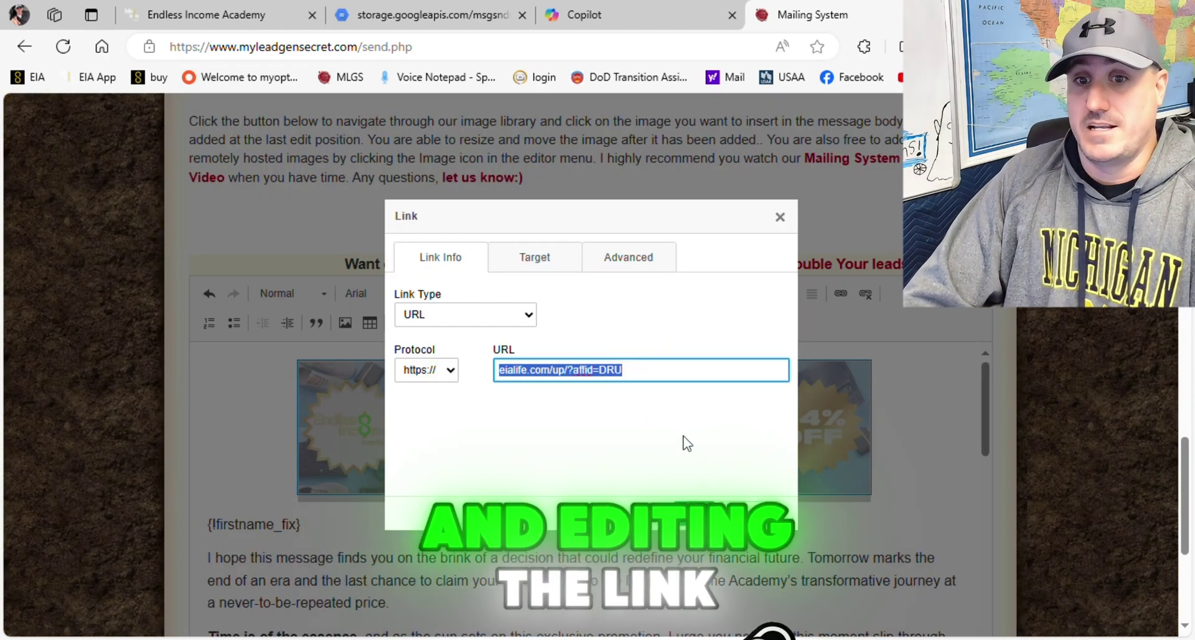
{"action": "left_click", "coordinate": [747, 513]}
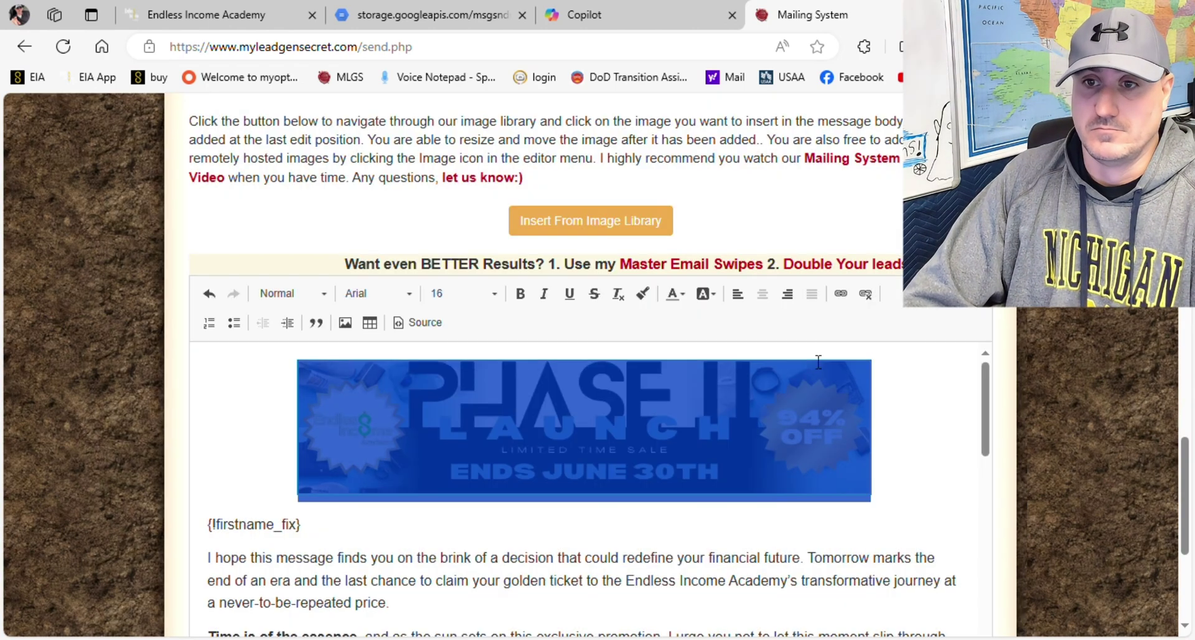
{"action": "left_click", "coordinate": [840, 293]}
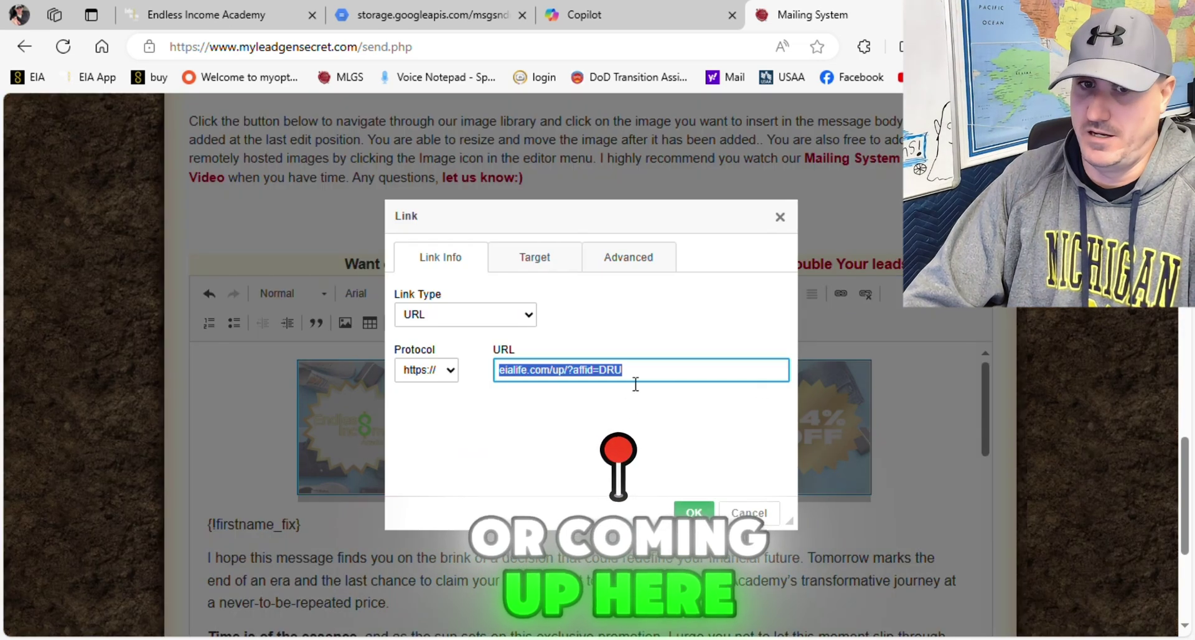
{"action": "key", "text": "Escape"}
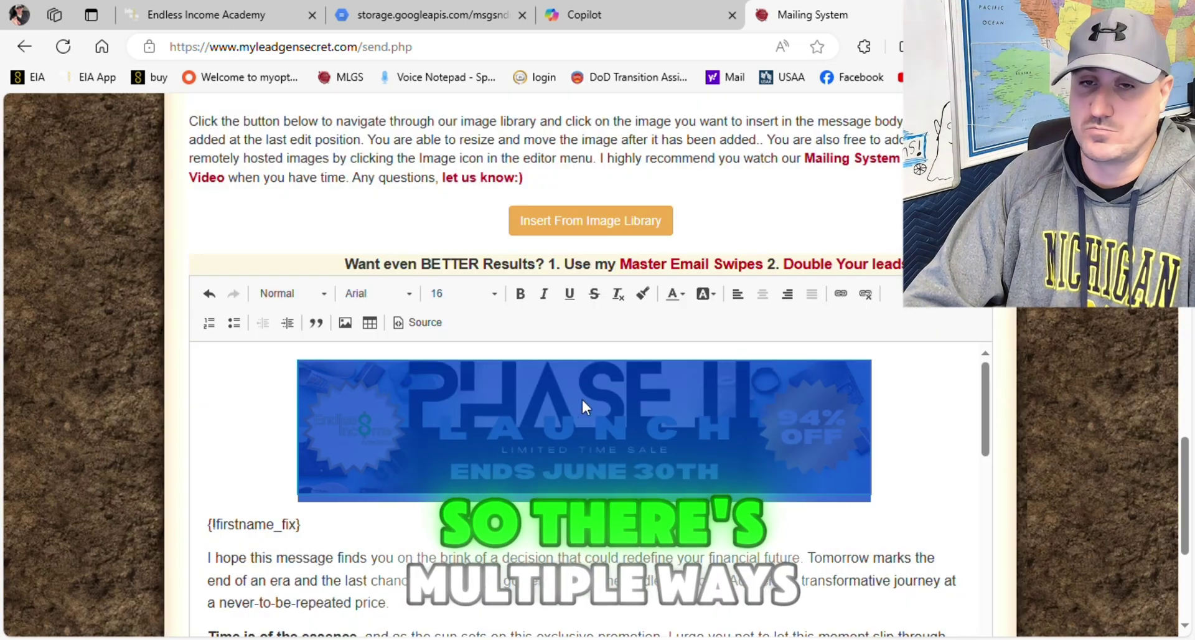